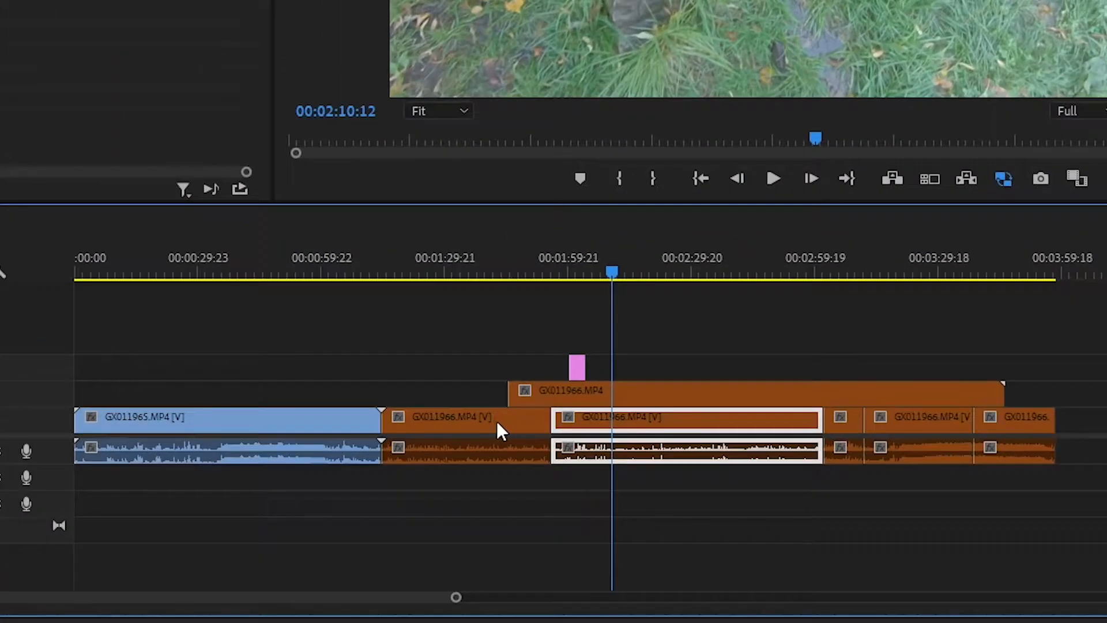
Move the first GX011966.MP4 clip to V3 and A2 near the sequence's end, and a short clip to V3 and A2 around 00:02:30
{"action": "left_click", "coordinate": [693, 512]}
{"action": "left_click_drag", "start_coordinate": [699, 535], "coordinate": [698, 552]}
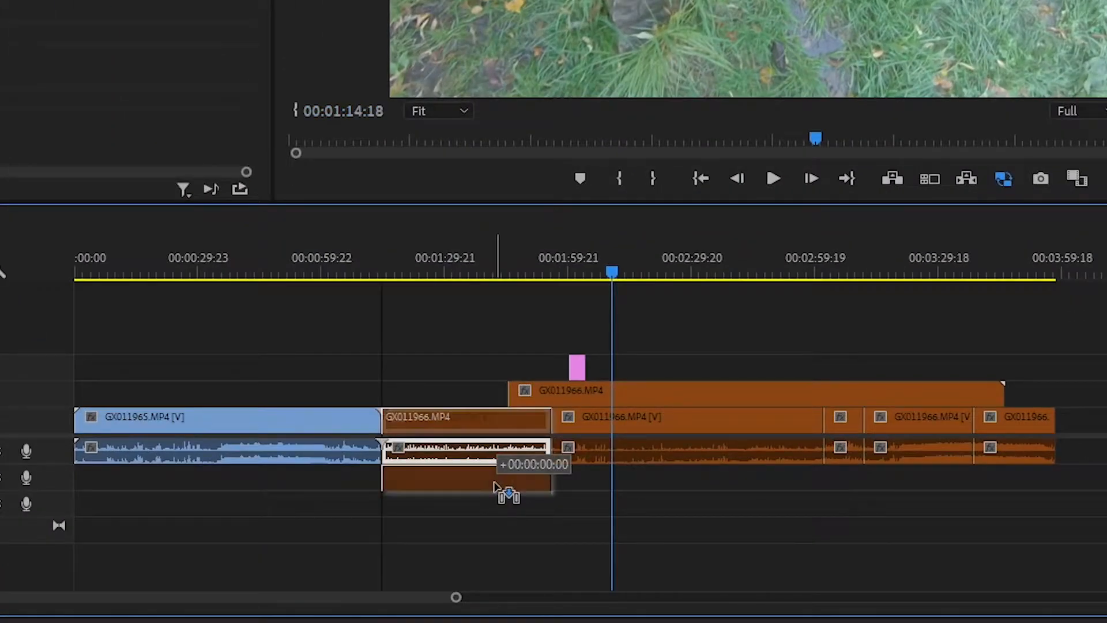
{"action": "left_click_drag", "start_coordinate": [494, 485], "coordinate": [495, 484]}
{"action": "left_click_drag", "start_coordinate": [474, 416], "coordinate": [1002, 373]}
{"action": "left_click_drag", "start_coordinate": [857, 432], "coordinate": [726, 486]}
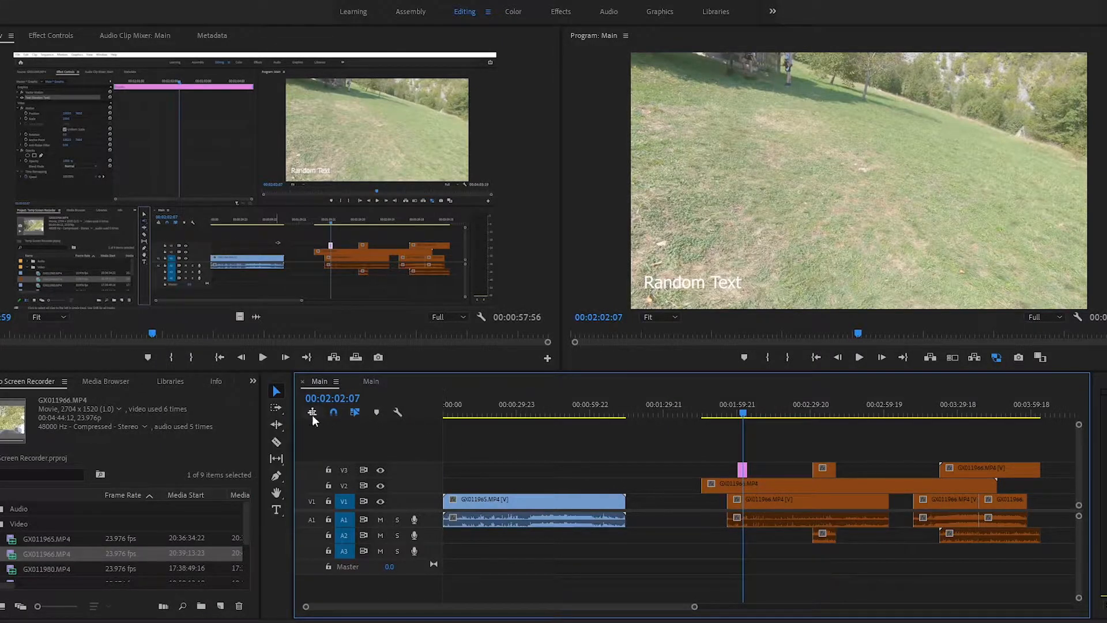
Switch to the Track Select Backward Tool, and return to the Track Select Forward Tool
{"action": "left_click", "coordinate": [275, 410]}
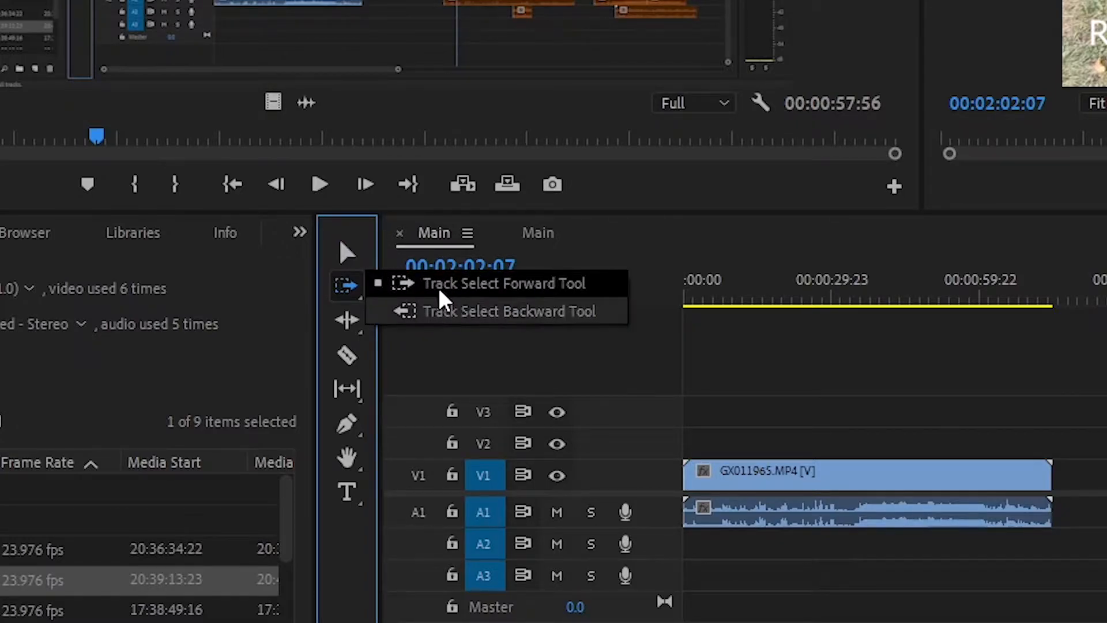
{"action": "left_click", "coordinate": [439, 312]}
{"action": "left_click", "coordinate": [347, 286]}
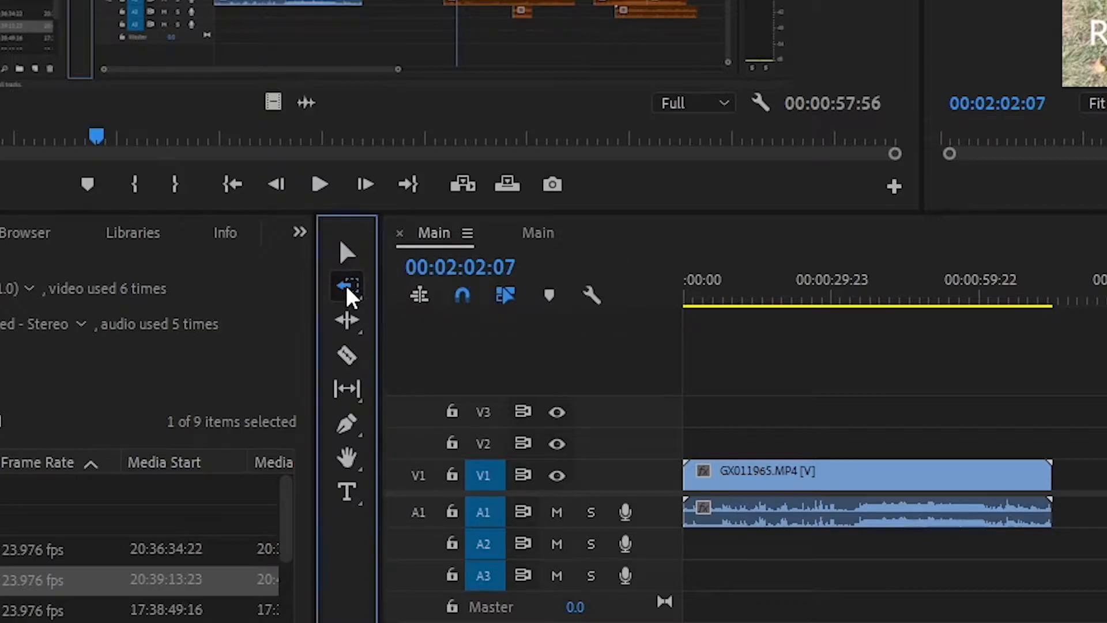
{"action": "left_click", "coordinate": [424, 287]}
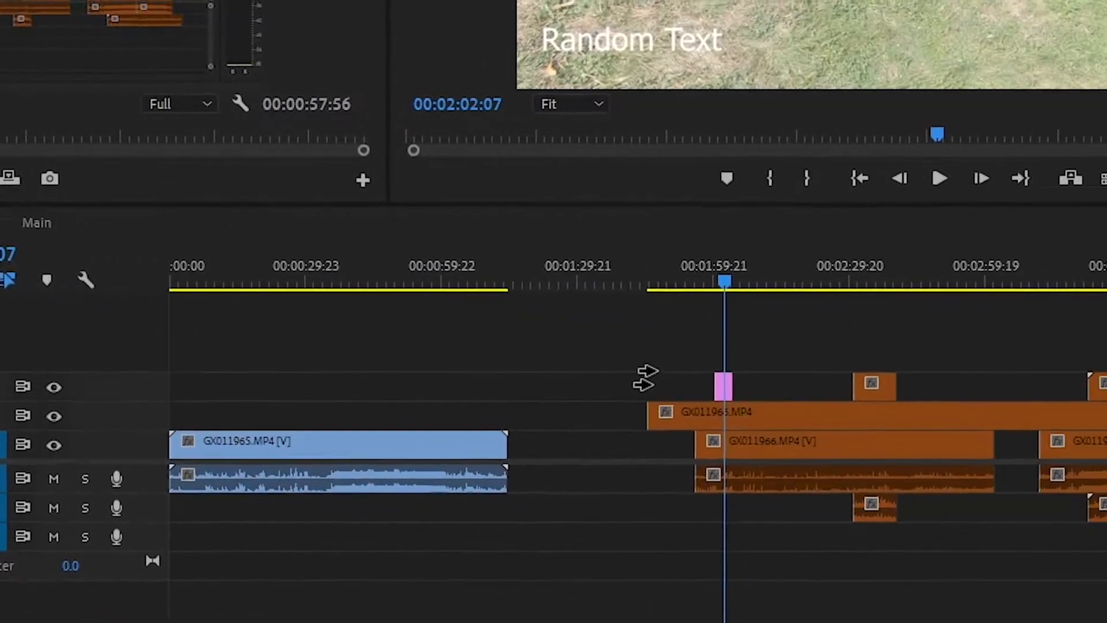
{"action": "key", "text": "a"}
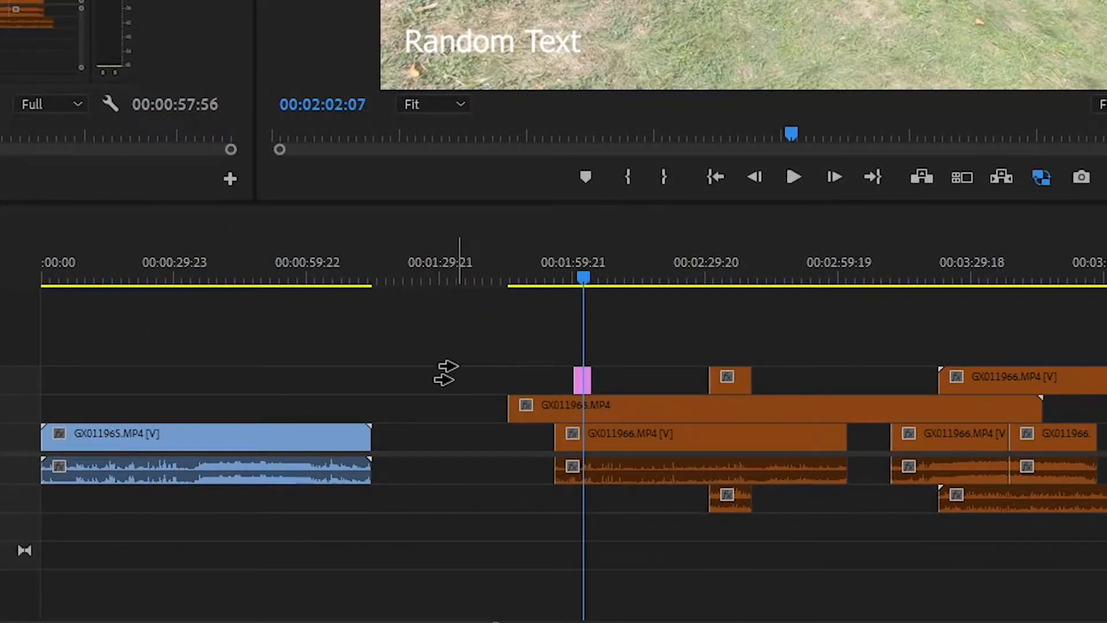
Select all clips on every track forward from just before the last V1 clips, and again from within the second V1 clip
{"action": "key", "text": "shift+a"}
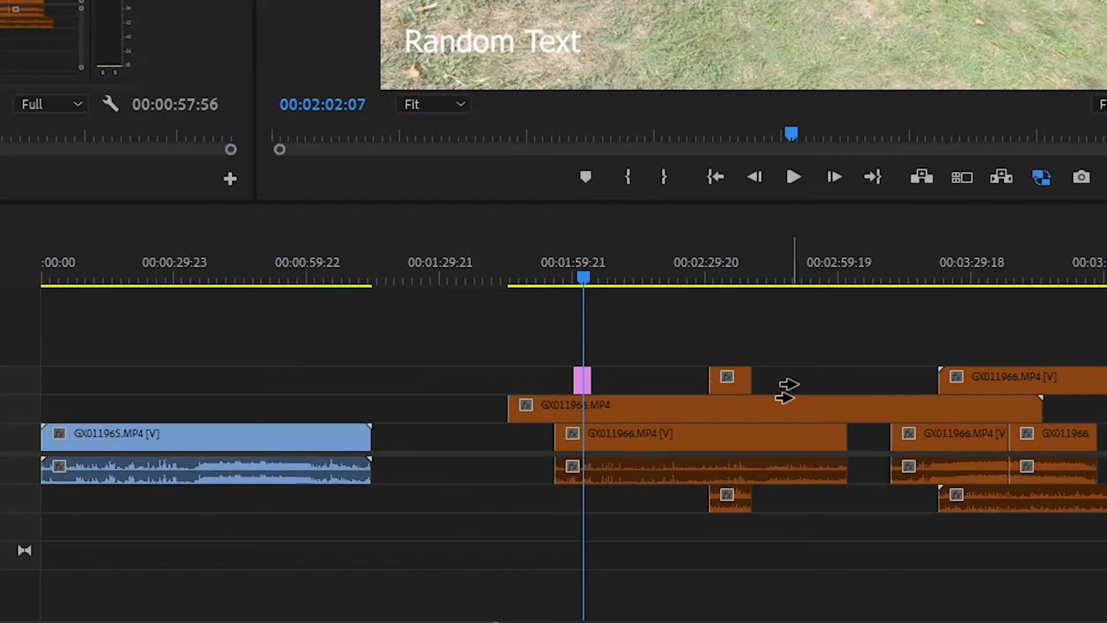
{"action": "left_click", "coordinate": [920, 381]}
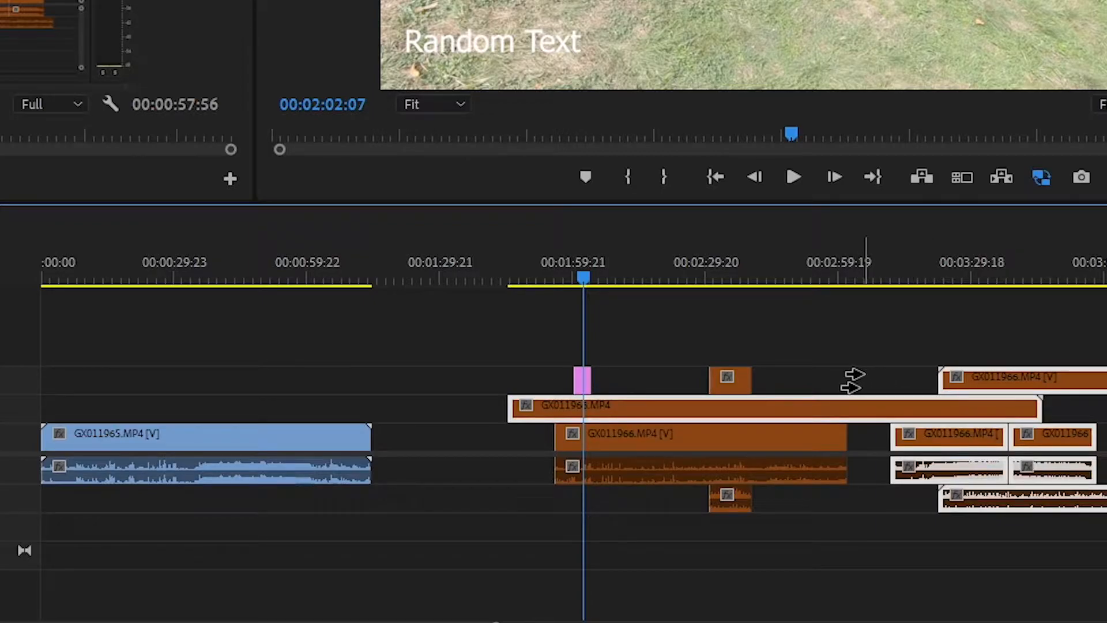
{"action": "left_click", "coordinate": [799, 411]}
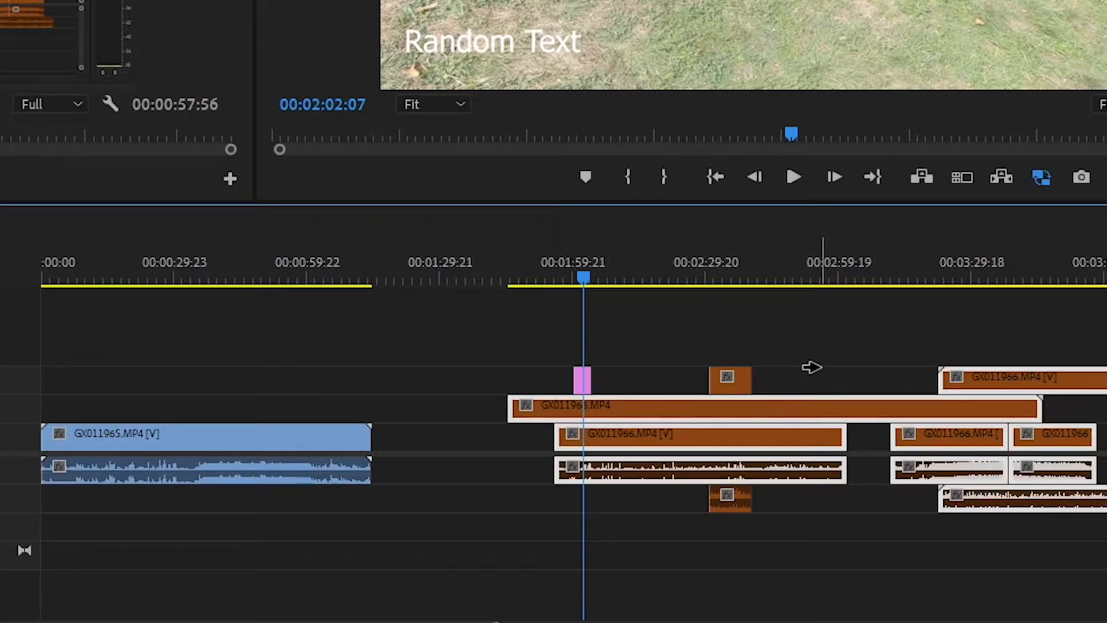
Select all clips on every track backward from within the second V1 clip, and again from the end of the first V1 clip
{"action": "left_click", "coordinate": [791, 381]}
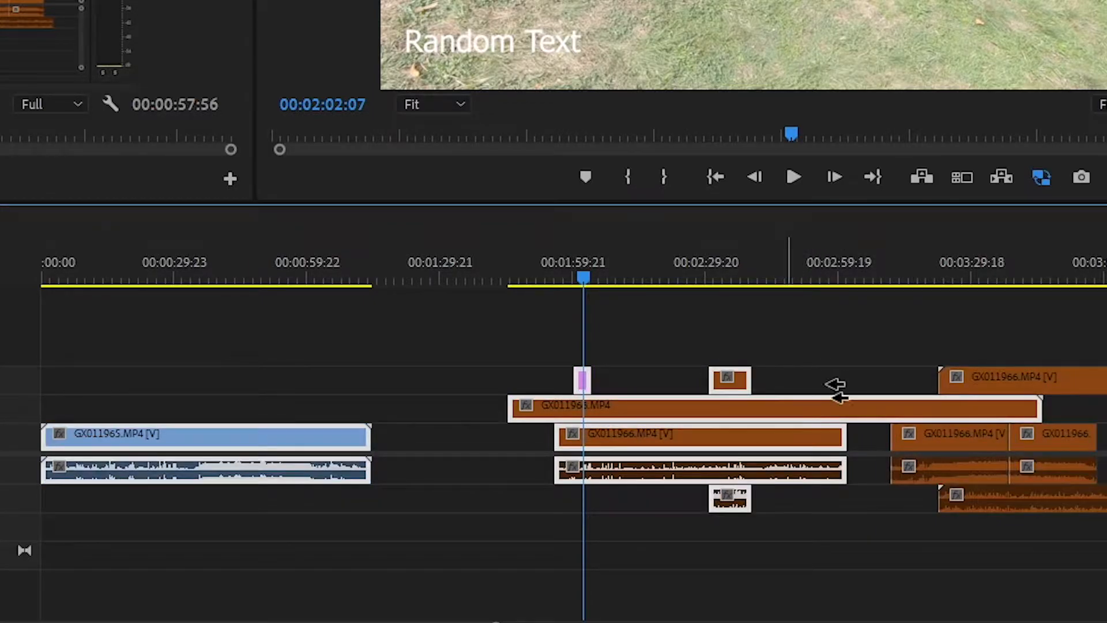
{"action": "left_click", "coordinate": [989, 377]}
{"action": "left_click", "coordinate": [721, 375]}
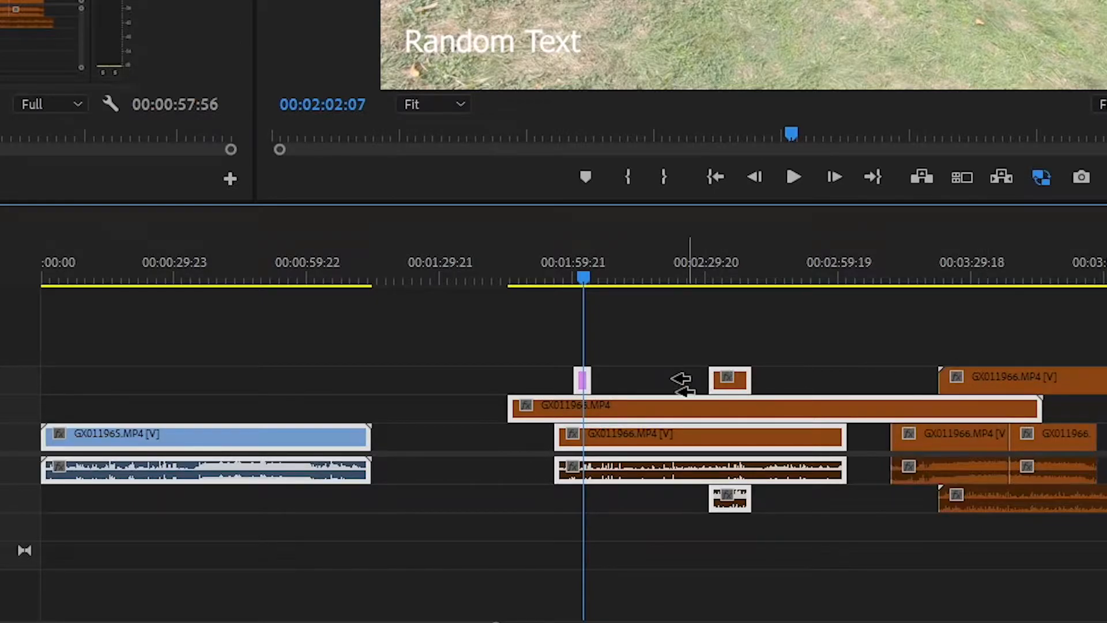
{"action": "left_click", "coordinate": [353, 399]}
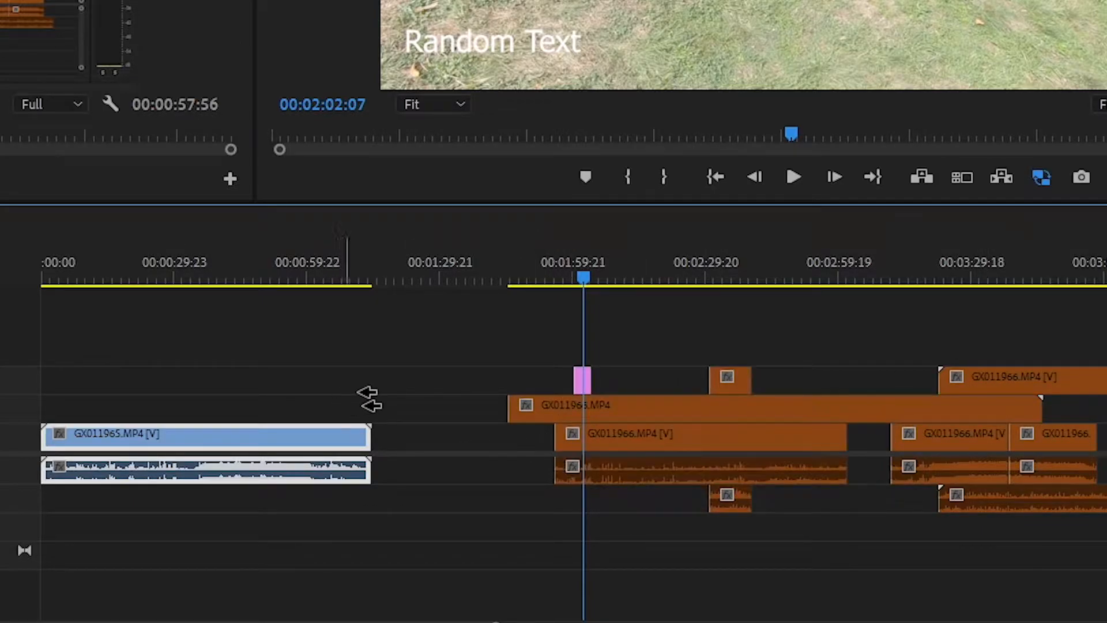
Select clips forward on a single track only, trying V3, V2 and V1 in turn
{"action": "left_click", "coordinate": [649, 374]}
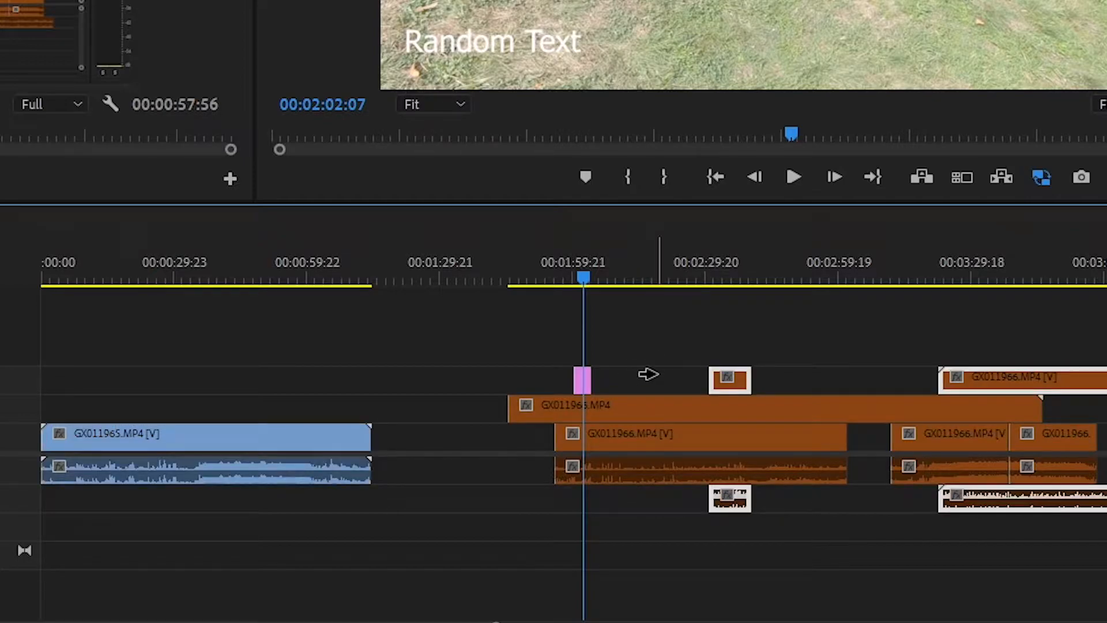
{"action": "left_click", "coordinate": [689, 410]}
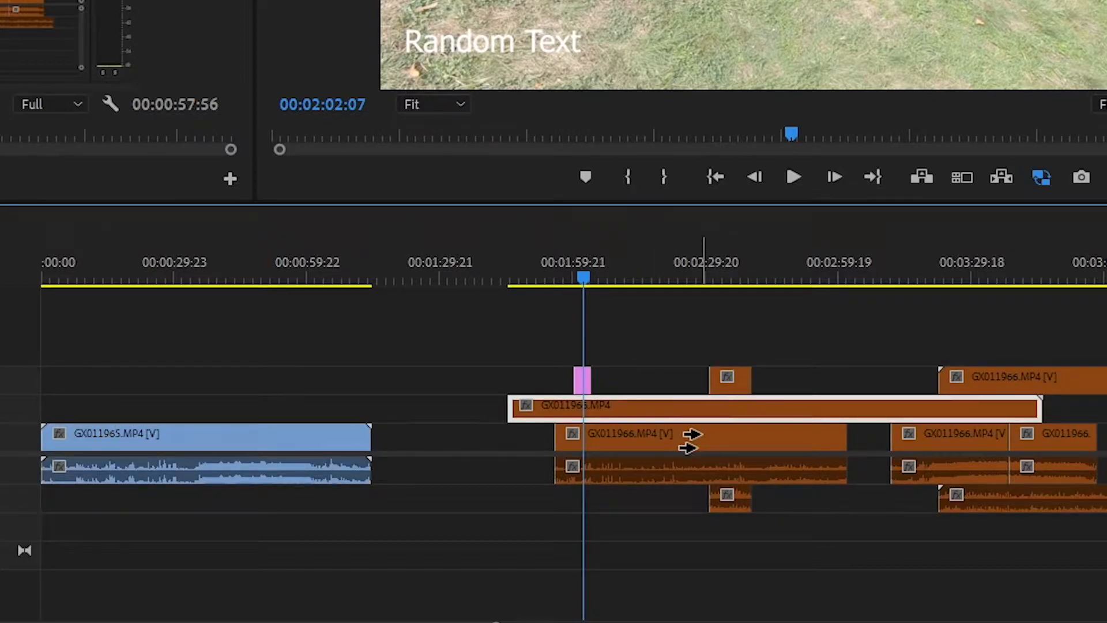
{"action": "left_click", "coordinate": [692, 434], "text": "shift"}
Select clips backward on a single track only, trying V2, the middle of V1 and the last clip of V1
{"action": "key", "text": "shift+a"}
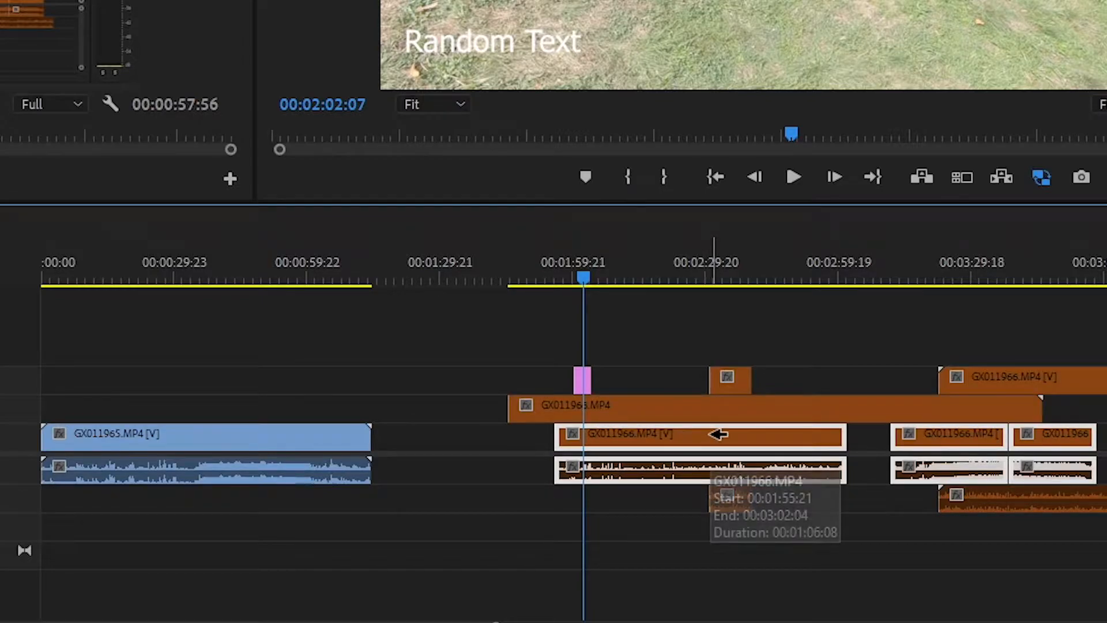
{"action": "left_click", "coordinate": [689, 408]}
{"action": "left_click", "coordinate": [692, 436]}
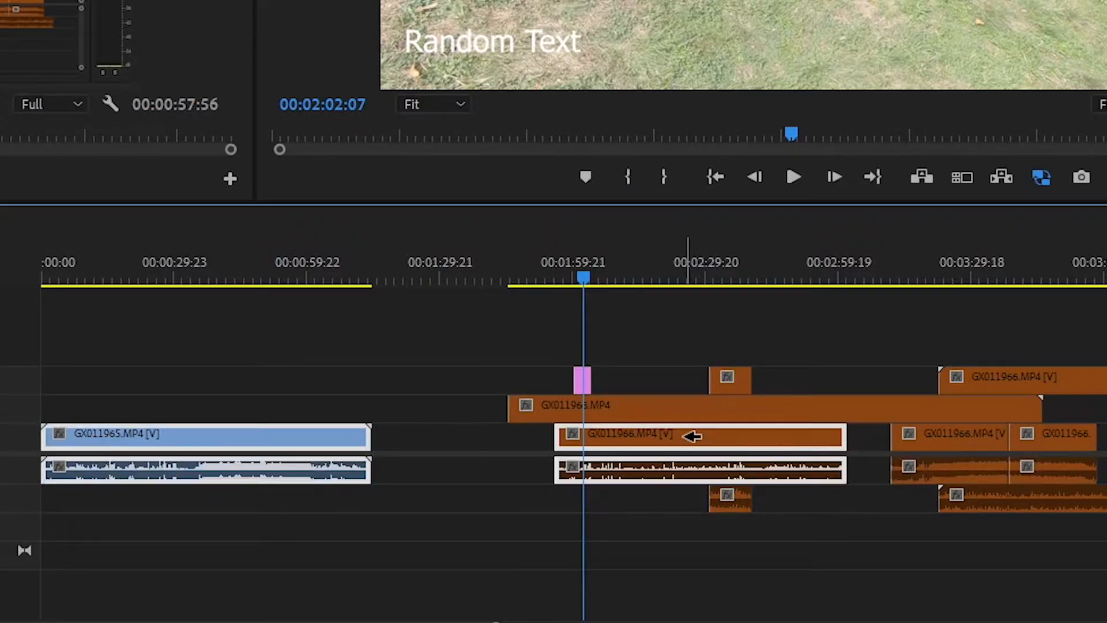
{"action": "left_click", "coordinate": [1082, 434]}
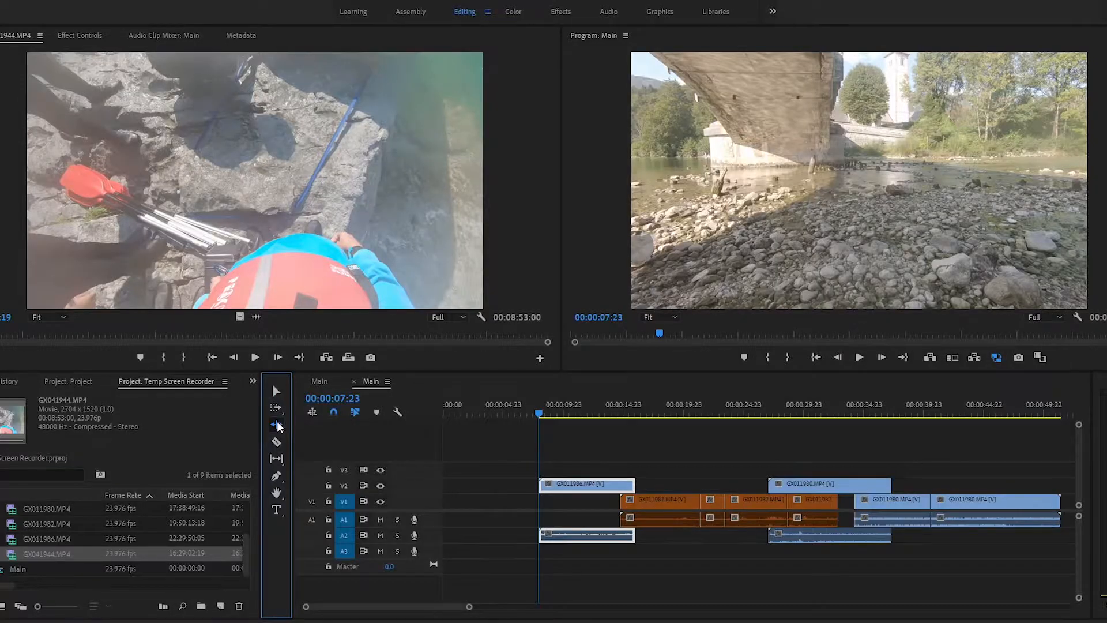
Use the Ripple Edit Tool to extend the start of the first GX011980.MP4 clip on V1 by about 4 seconds
{"action": "left_click", "coordinate": [277, 421]}
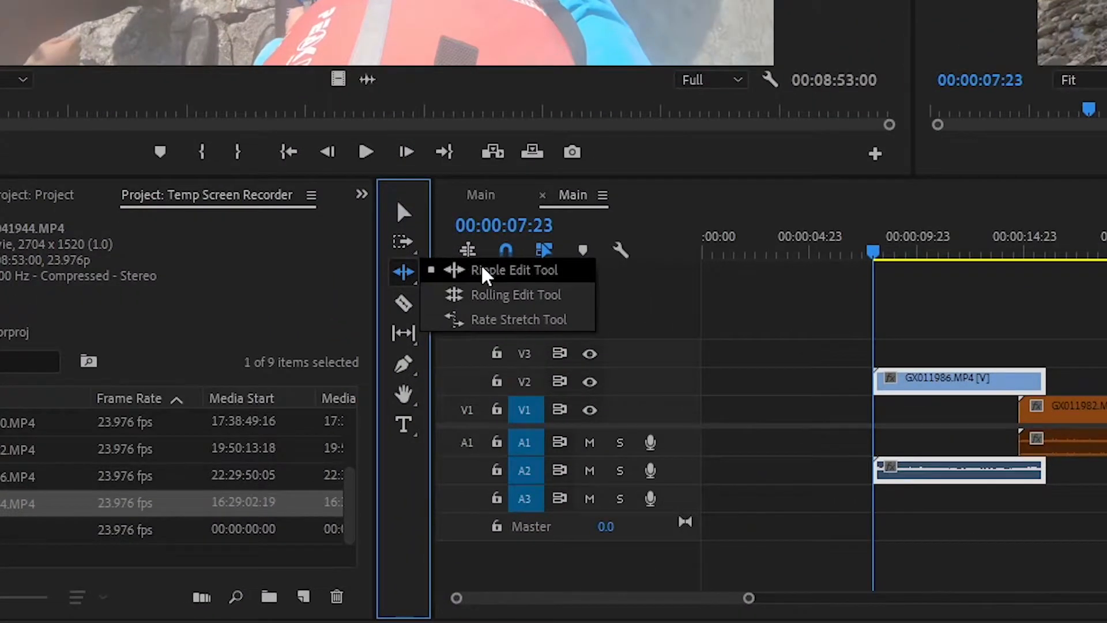
{"action": "key", "text": "b"}
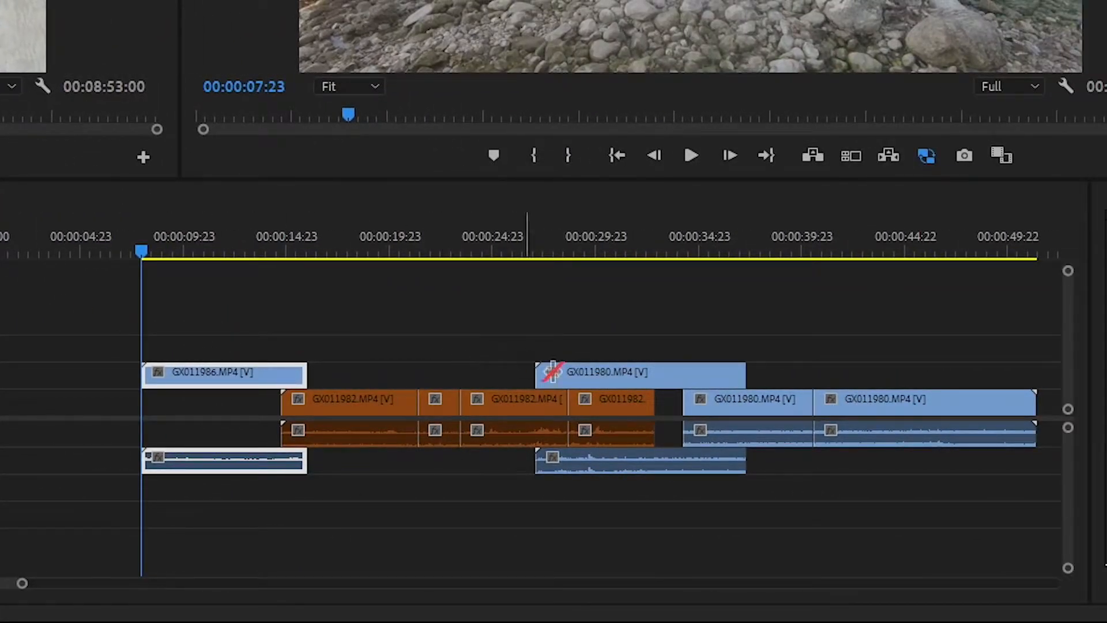
{"action": "left_click", "coordinate": [692, 401]}
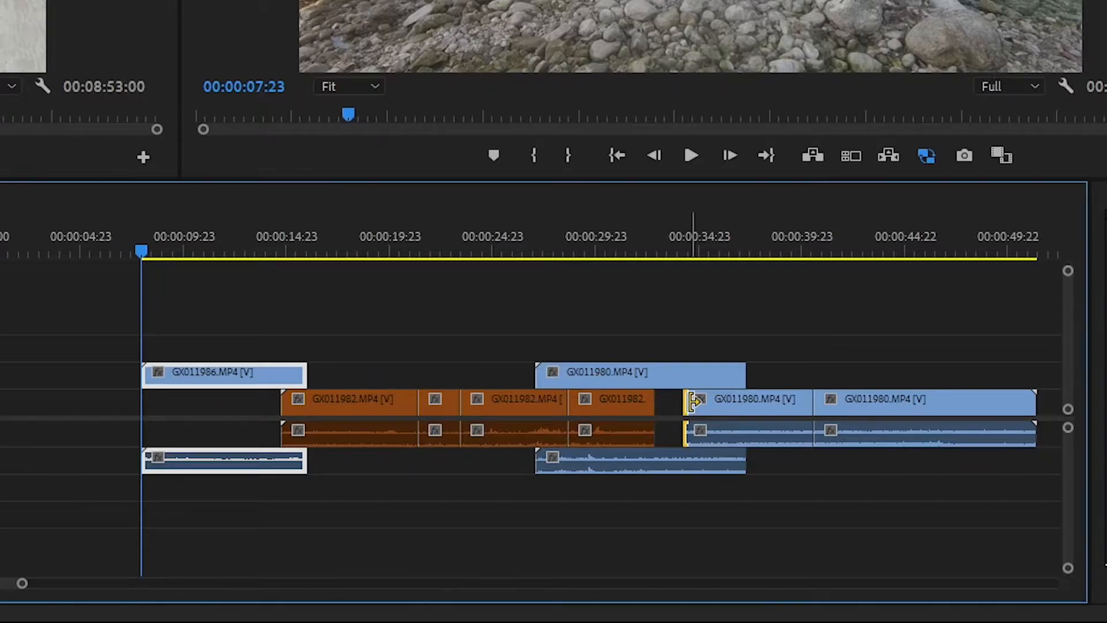
{"action": "left_click_drag", "start_coordinate": [692, 401], "coordinate": [606, 404]}
Ripple-extend the start of the last GX011982.MP4 clip on V1 by about 6 seconds
{"action": "key", "text": "minus"}
{"action": "key", "text": "minus"}
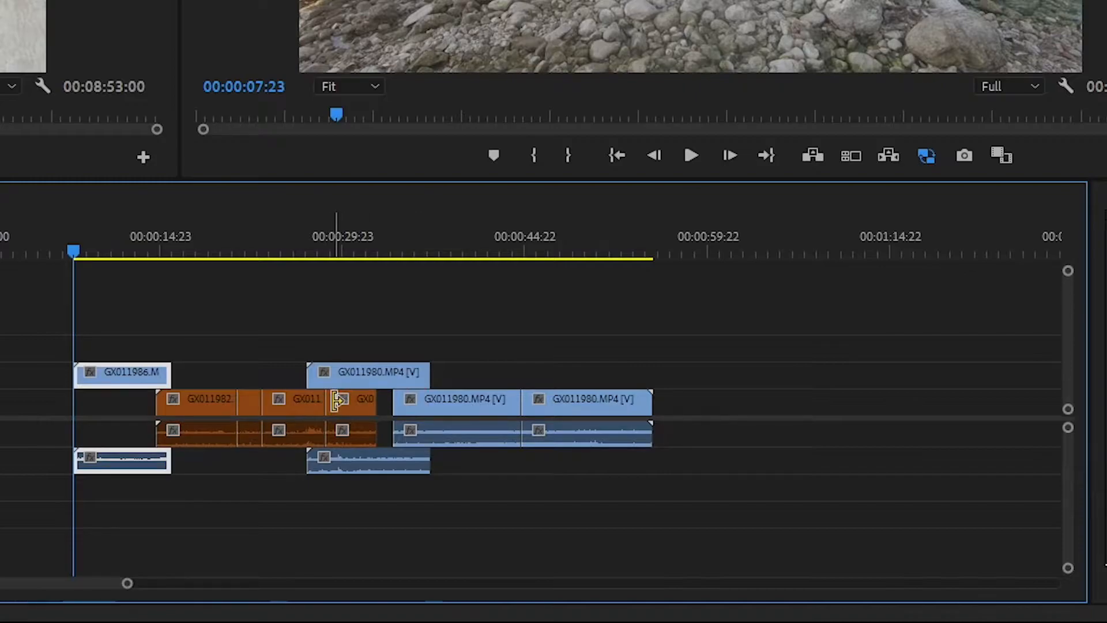
{"action": "left_click_drag", "start_coordinate": [337, 399], "coordinate": [254, 398]}
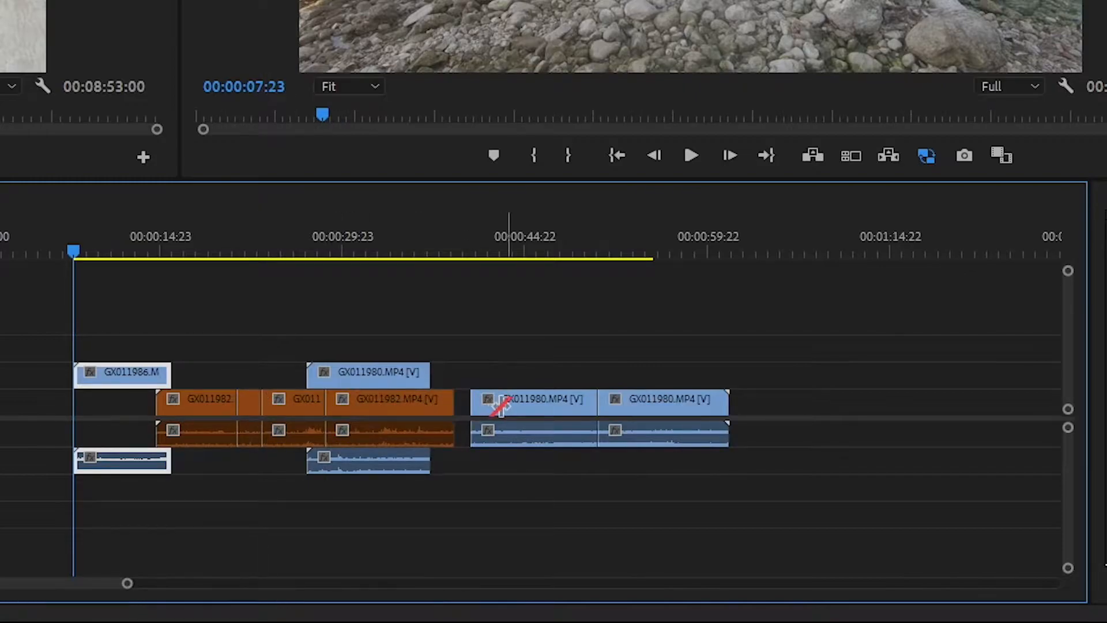
Ripple-trim the last GX011982.MP4 clip's end to align with the V2 clip above, and shorten the end of the following GX011980.MP4 clip on V1
{"action": "mouse_move", "coordinate": [438, 402]}
{"action": "left_mouse_down"}
{"action": "mouse_move", "coordinate": [396, 402]}
{"action": "mouse_move", "coordinate": [427, 402]}
{"action": "left_mouse_up"}
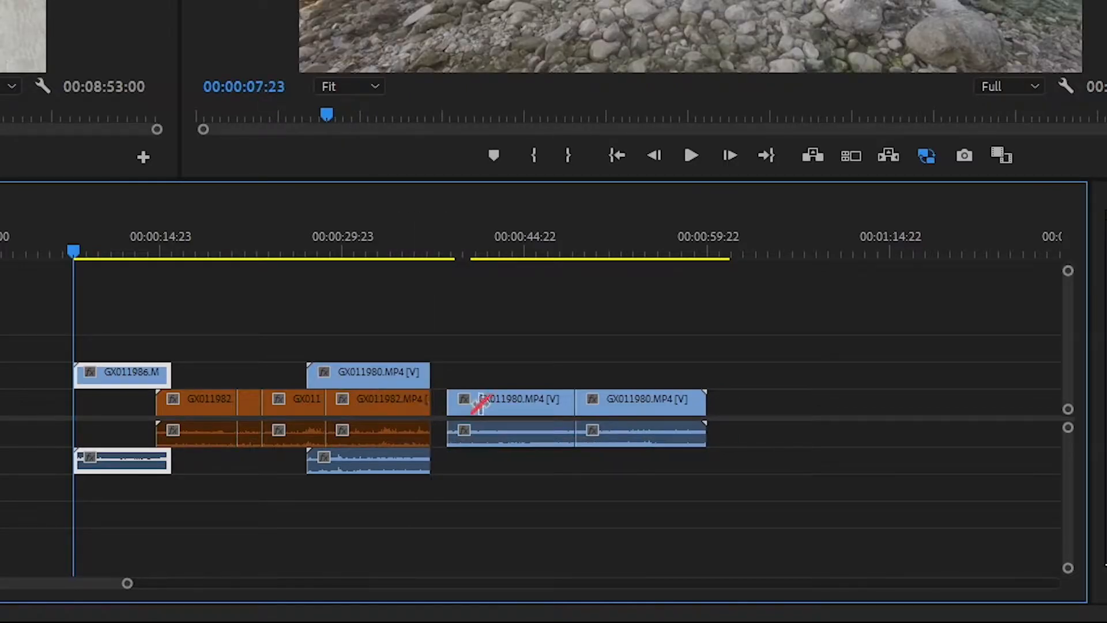
{"action": "left_click_drag", "start_coordinate": [567, 404], "coordinate": [490, 404]}
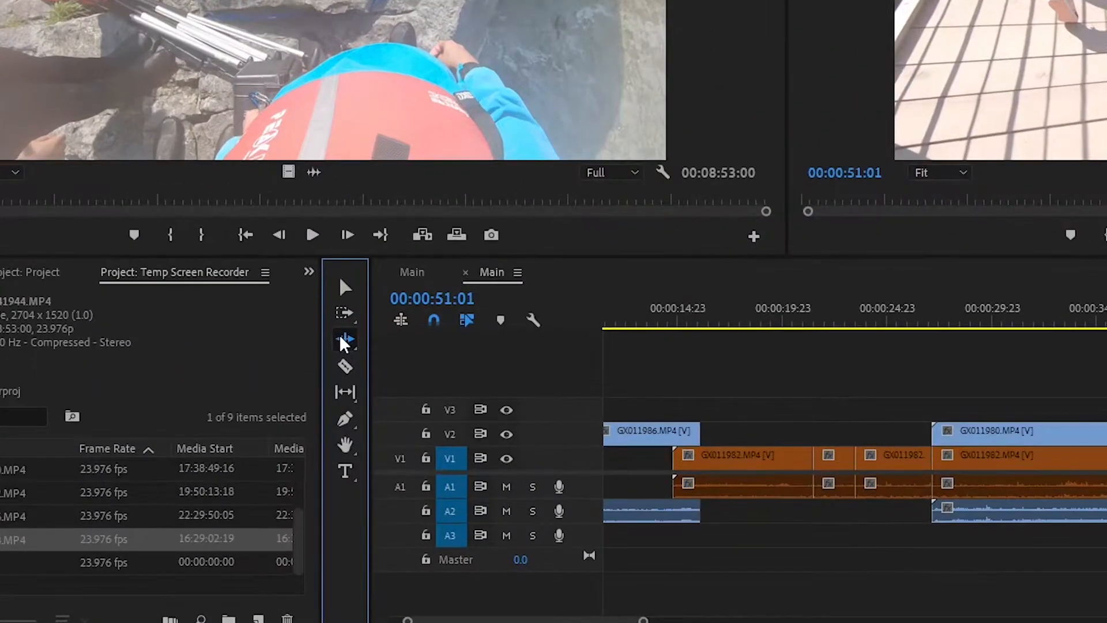
Use the Rolling Edit Tool to shift the cut between the last two GX011982.MP4 clips on V1 about 2 seconds earlier
{"action": "left_click", "coordinate": [277, 425]}
{"action": "key", "text": "n"}
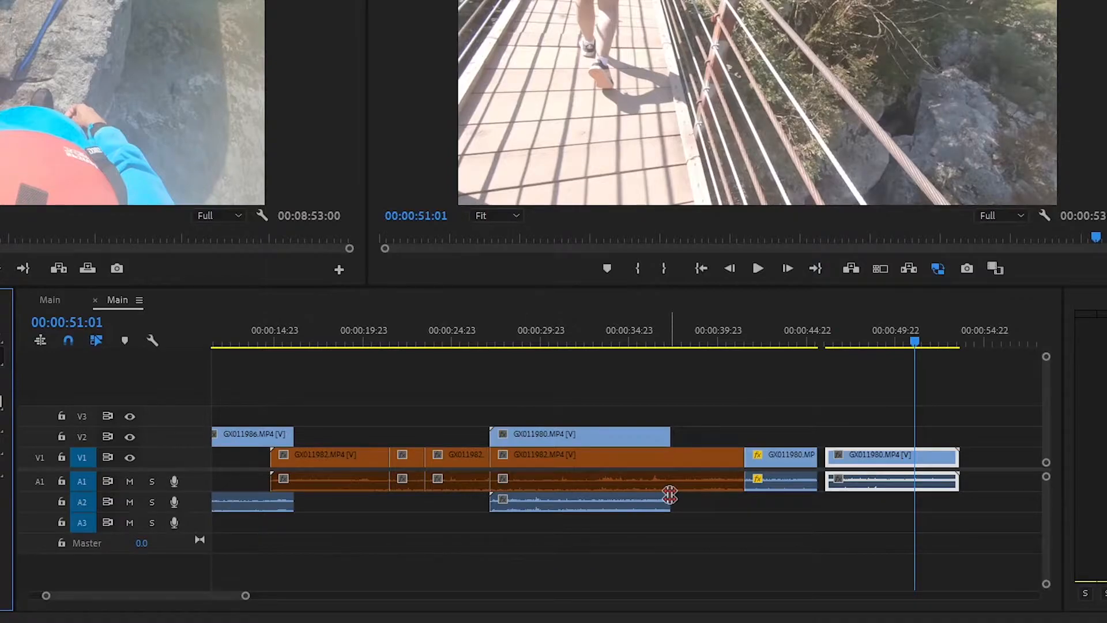
{"action": "scroll", "coordinate": [670, 495], "scroll_direction": "up", "scroll_amount": 1}
{"action": "left_click_drag", "start_coordinate": [471, 459], "coordinate": [435, 462]}
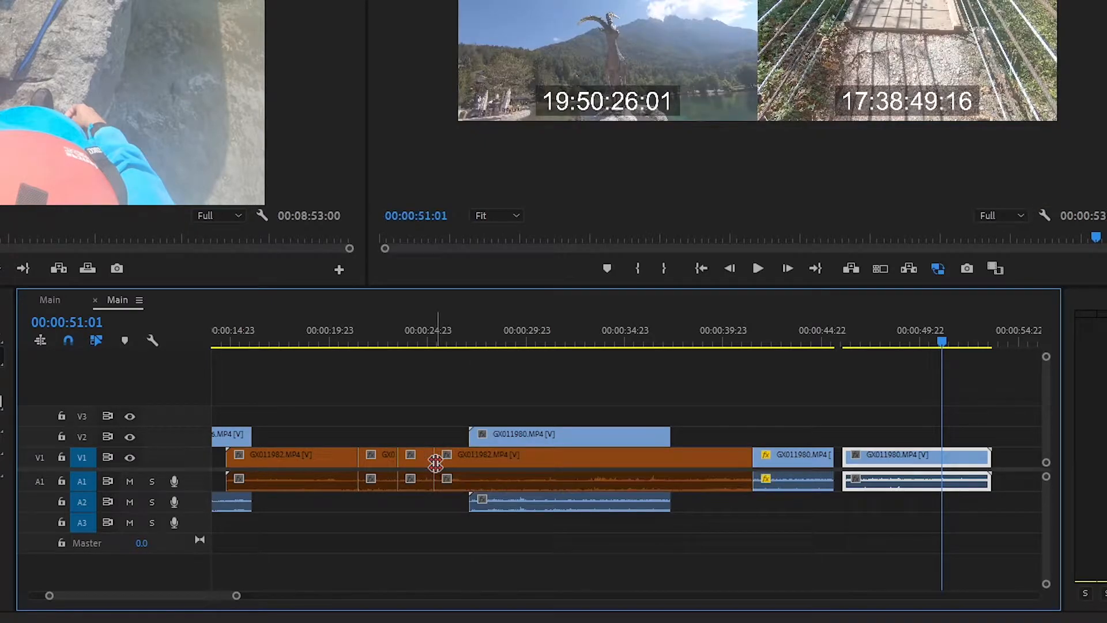
{"action": "left_click_drag", "start_coordinate": [984, 457], "coordinate": [984, 457]}
{"action": "key", "text": "-"}
{"action": "key", "text": "="}
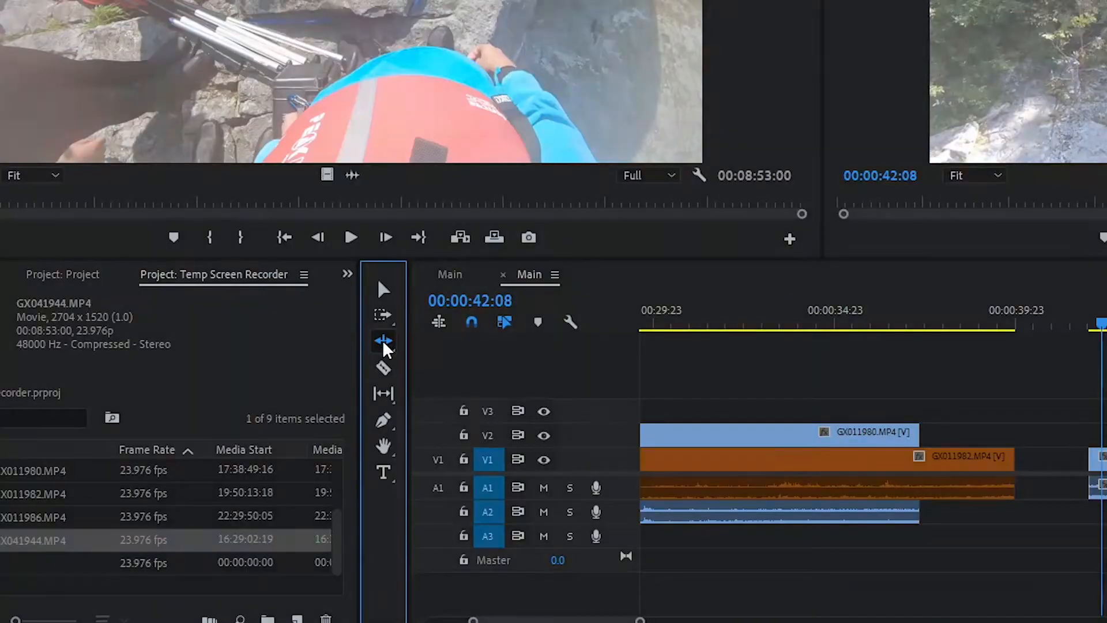
Activate the Rate Stretch Tool and play the last GX011980.MP4 clip on V1 from its start to preview its original speed
{"action": "left_click", "coordinate": [384, 343]}
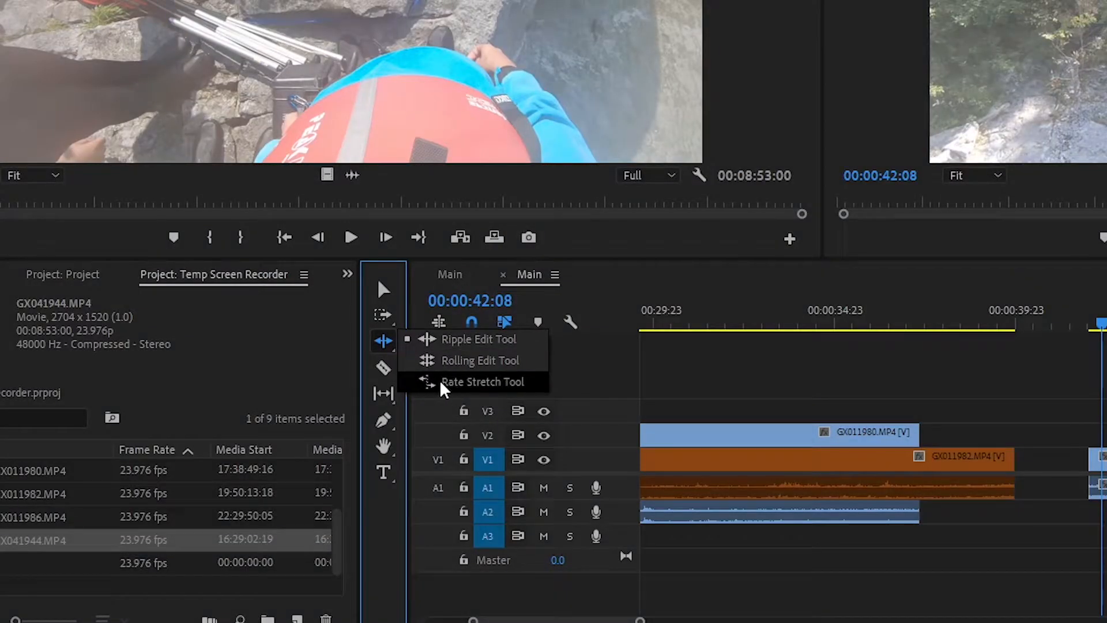
{"action": "left_click", "coordinate": [453, 383]}
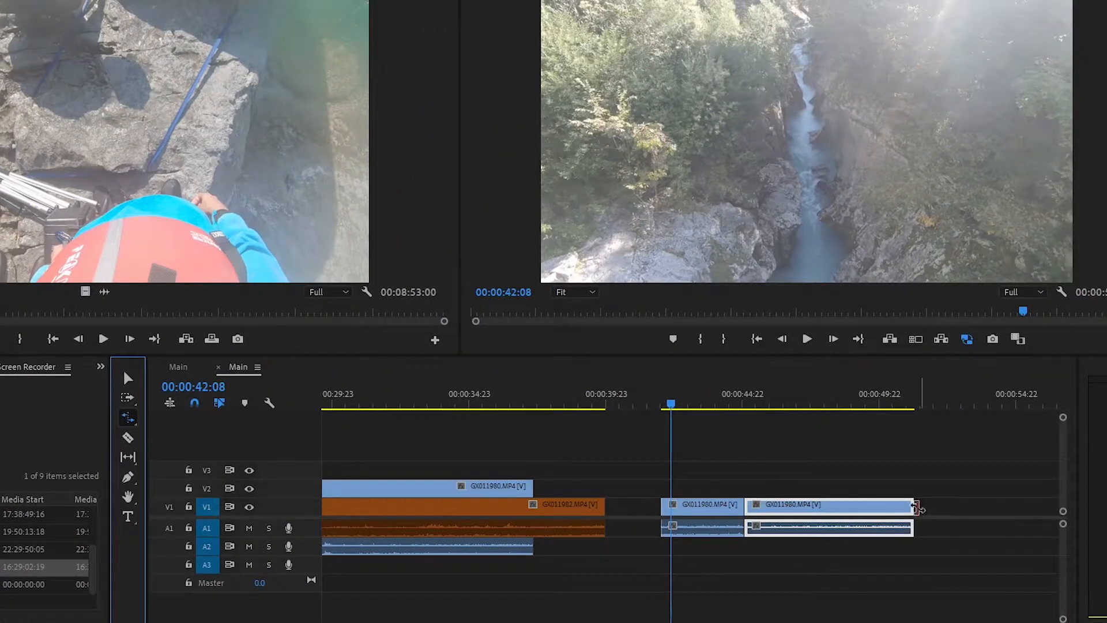
{"action": "left_click", "coordinate": [751, 404]}
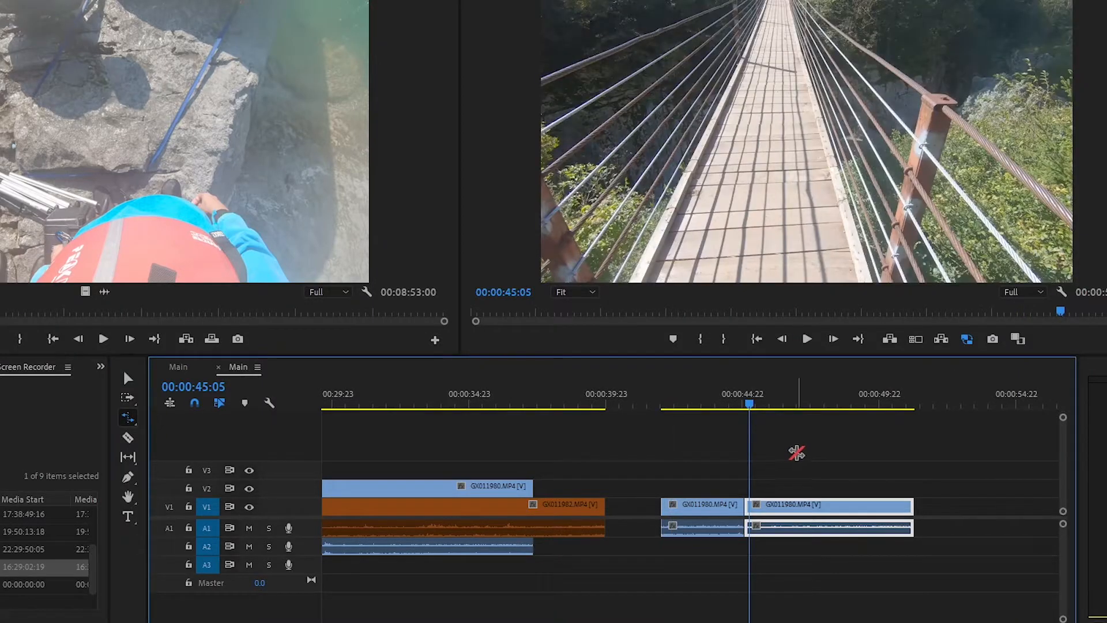
{"action": "key", "text": "space"}
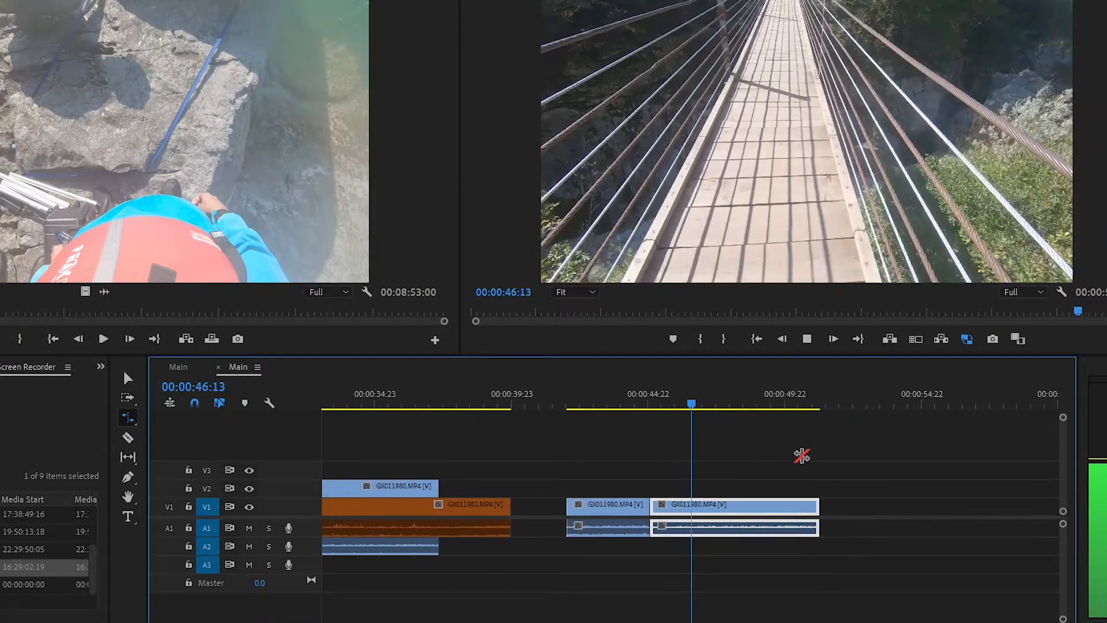
{"action": "key", "text": "space"}
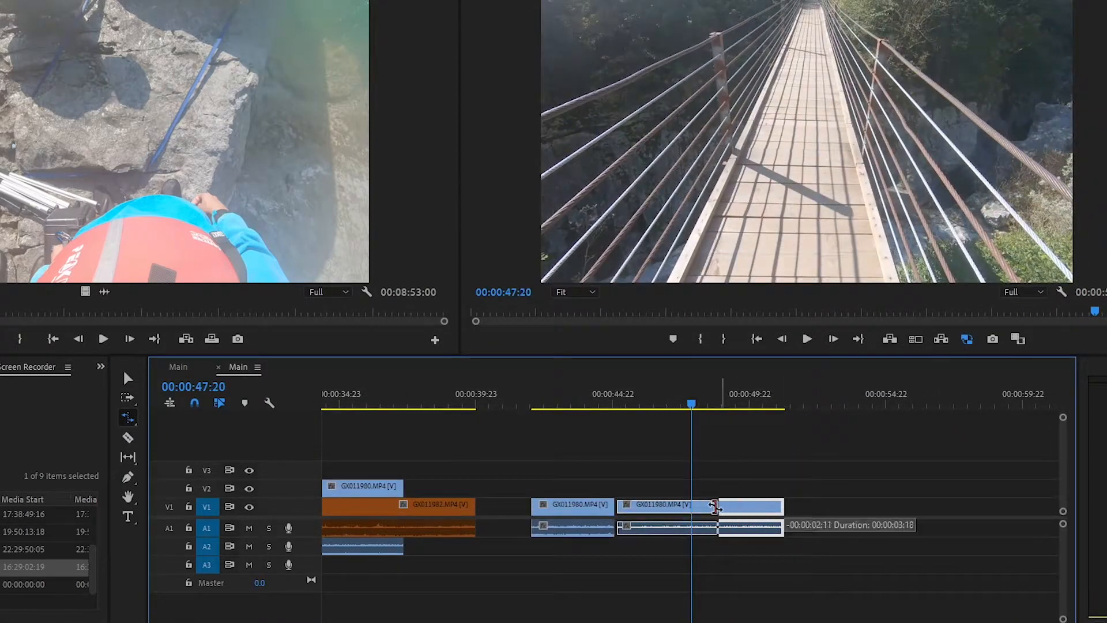
Rate-stretch the last GX011980.MP4 clip on V1 down to about 3 seconds and play back the sped-up result
{"action": "left_click_drag", "start_coordinate": [715, 507], "coordinate": [700, 506]}
{"action": "left_click", "coordinate": [621, 404]}
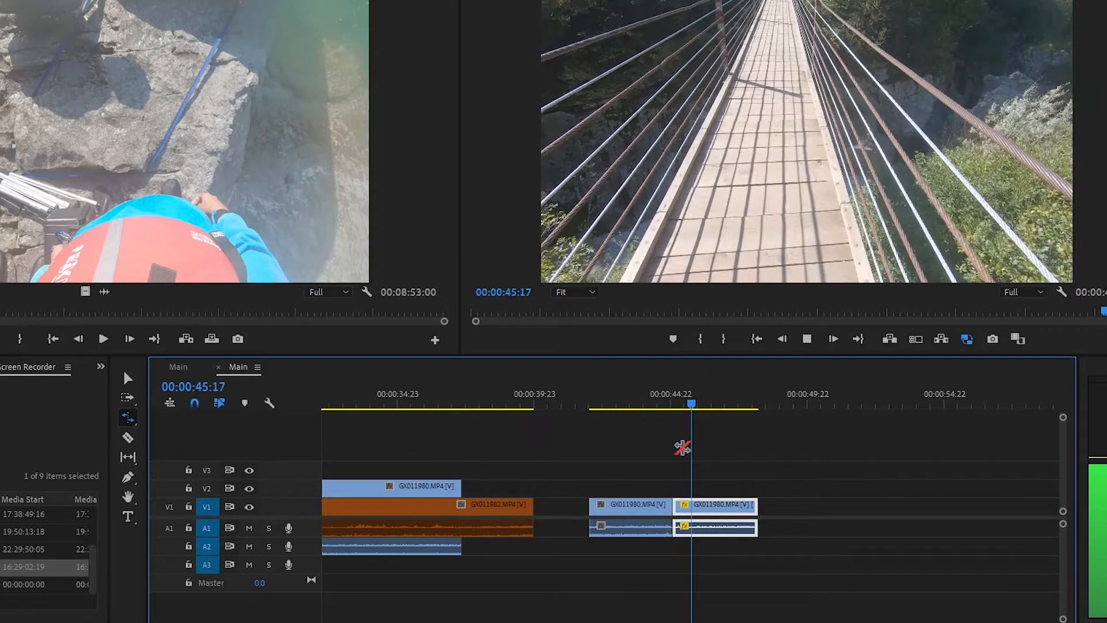
{"action": "key", "text": "space"}
Rate-stretch the last V1 clip outward to slow it to 39.73% speed, and play it back
{"action": "left_click_drag", "start_coordinate": [706, 508], "coordinate": [1048, 507]}
{"action": "left_click", "coordinate": [628, 404]}
{"action": "key", "text": "space"}
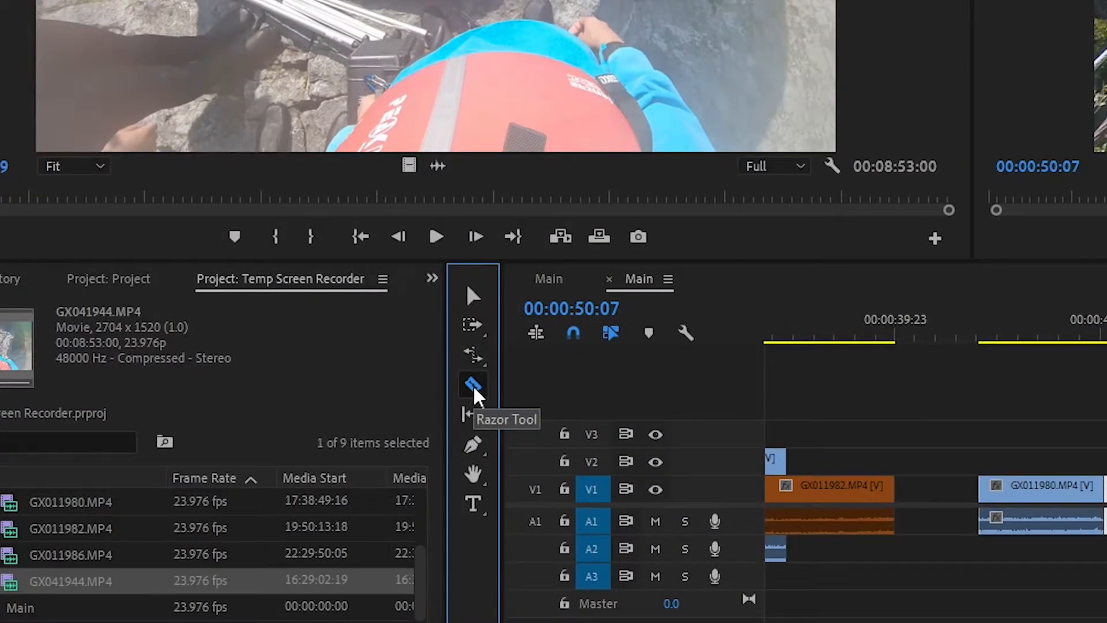
Cut the 39.73% speed GX011980.MP4 clip on V1 into pieces with the Razor Tool and move the pieces apart to leave gaps
{"action": "key", "text": "c"}
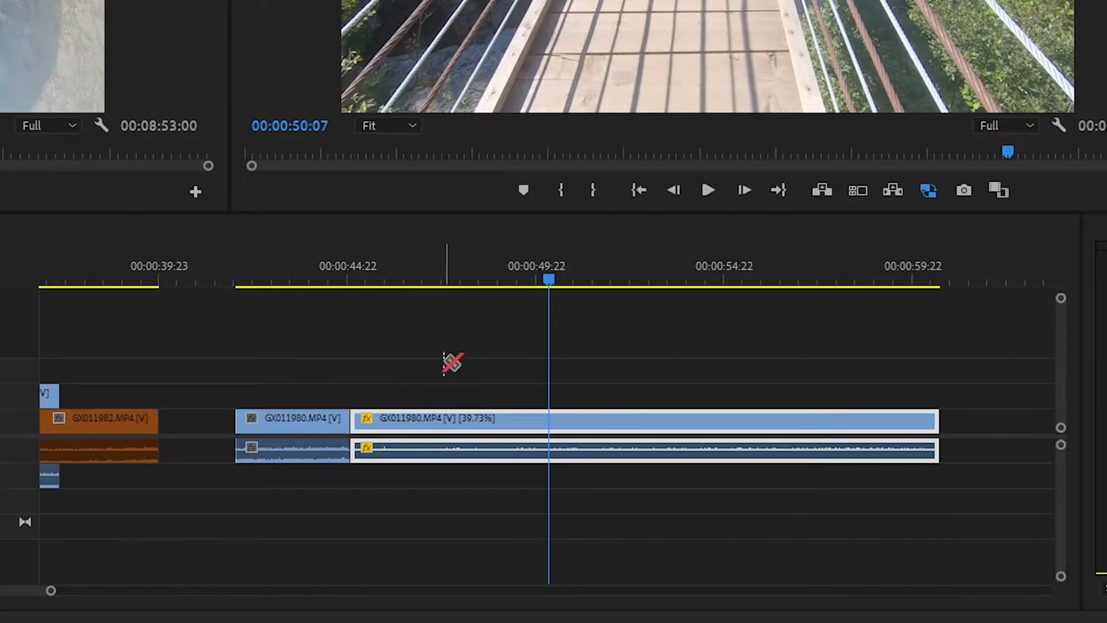
{"action": "left_click_drag", "start_coordinate": [439, 418], "coordinate": [612, 419]}
{"action": "left_click", "coordinate": [500, 417]}
{"action": "key", "text": "v"}
{"action": "left_click", "coordinate": [643, 419]}
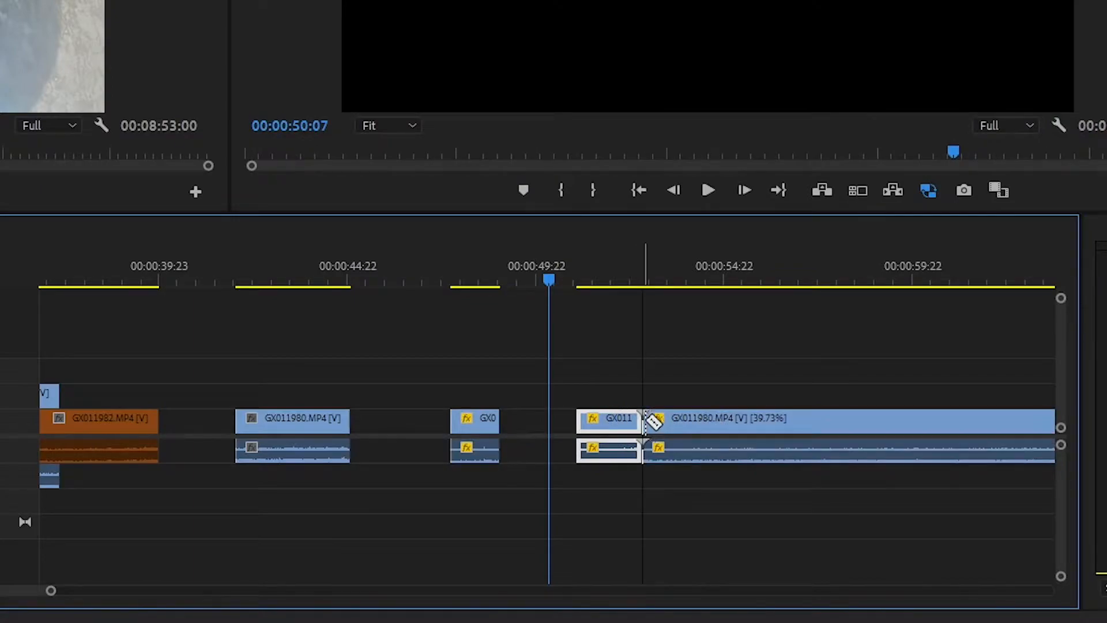
{"action": "left_click_drag", "start_coordinate": [725, 417], "coordinate": [798, 419]}
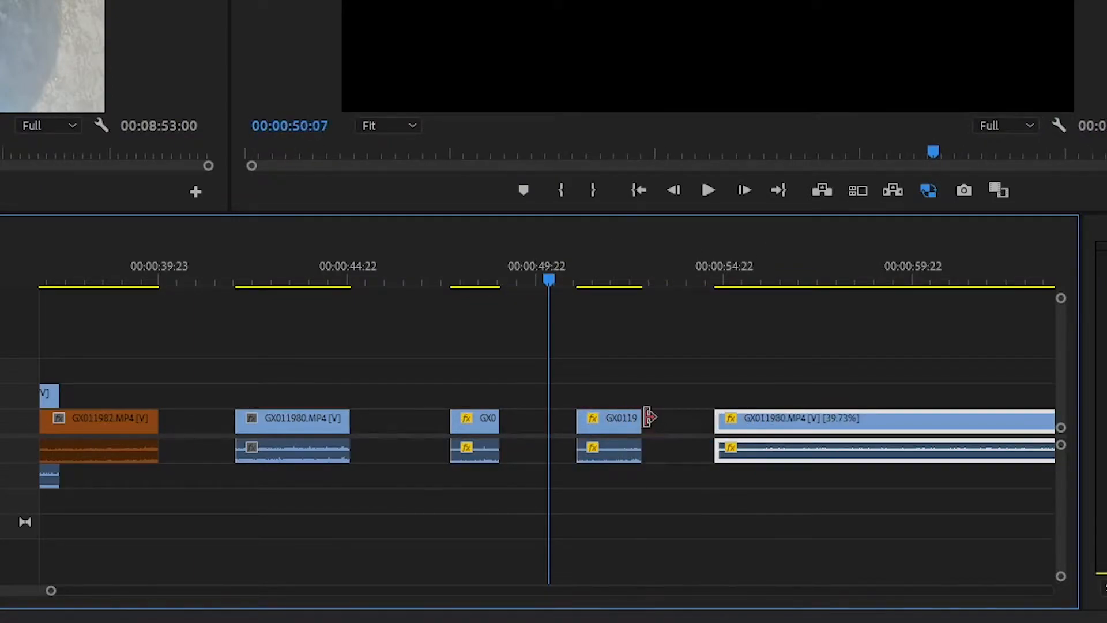
{"action": "key", "text": "v"}
Split the remaining 39.73% GX011980.MP4 section on V1 further with the Razor Tool and move its last two pieces about 2 seconds later
{"action": "scroll", "coordinate": [586, 430], "scroll_direction": "down", "scroll_amount": 8}
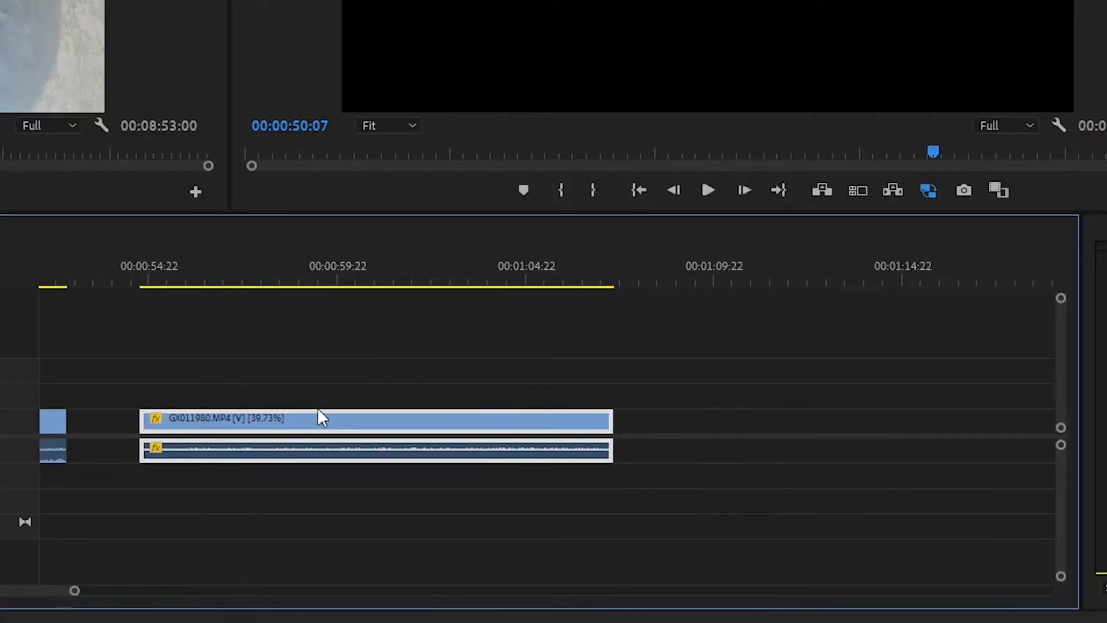
{"action": "left_click", "coordinate": [297, 418]}
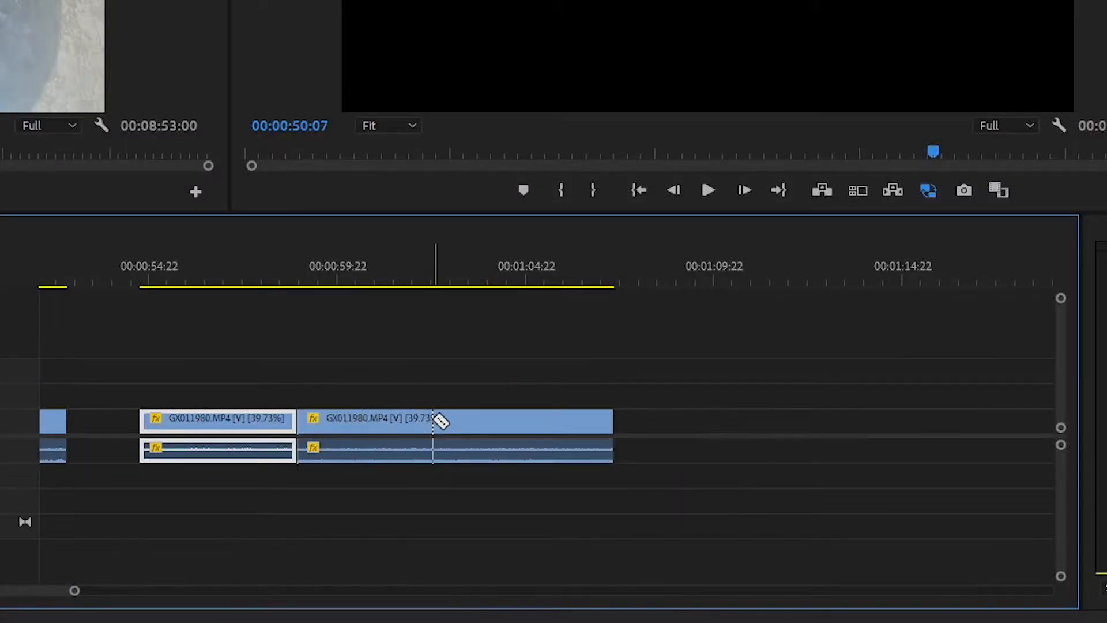
{"action": "left_click_drag", "start_coordinate": [472, 364], "coordinate": [696, 437]}
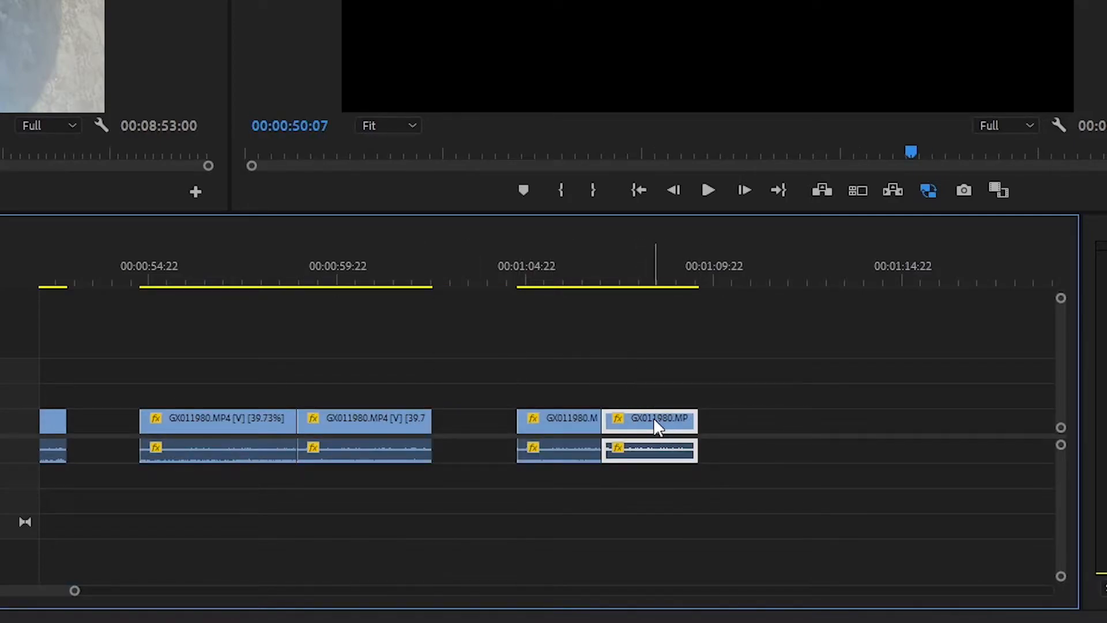
Use the Razor Tool, including across all tracks, to split the stacked GX011980.MP4 and GX011982.MP4 clips between about 28 and 35 seconds
{"action": "scroll", "coordinate": [507, 463], "scroll_direction": "up", "scroll_amount": 10}
{"action": "key", "text": "shift+c"}
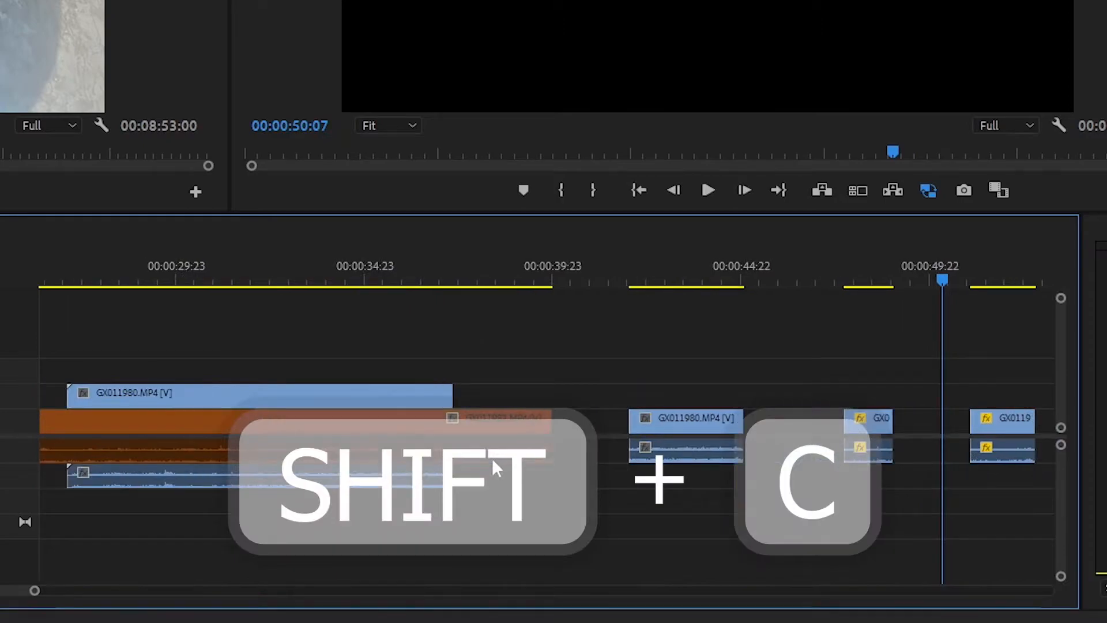
{"action": "scroll", "coordinate": [493, 458], "scroll_direction": "up", "scroll_amount": 3}
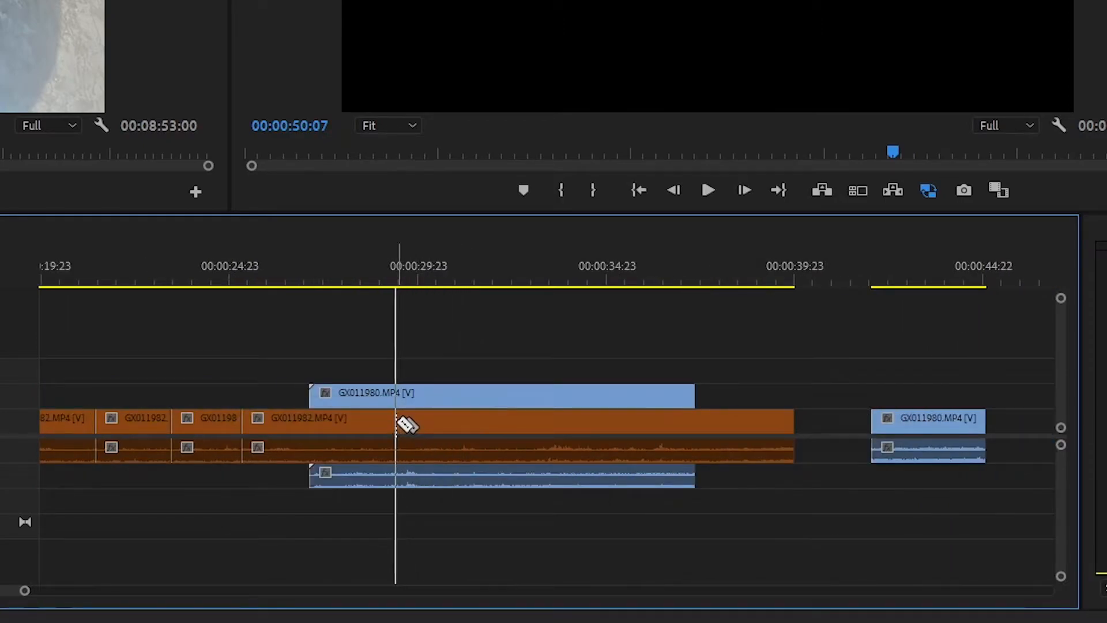
{"action": "left_click", "coordinate": [495, 424]}
{"action": "left_click", "coordinate": [556, 417]}
{"action": "left_click", "coordinate": [651, 419]}
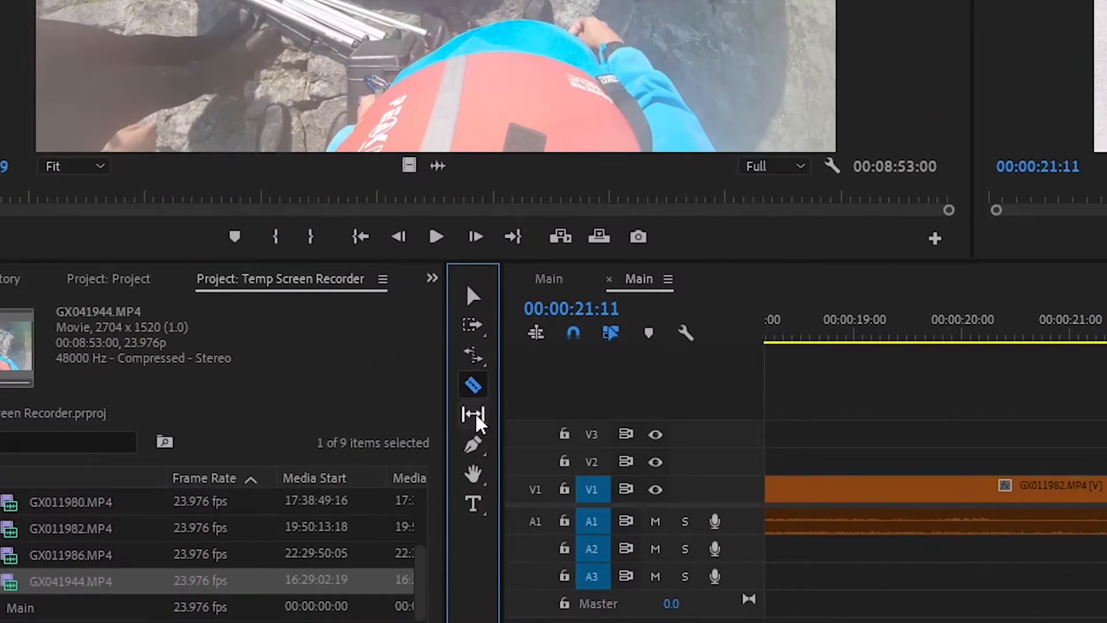
Activate the Slip Tool, preview the short GX011982.MP4 clip starting near 00:00:21:11 on V1, and slip its footage back and forth within its boundaries
{"action": "left_click", "coordinate": [381, 440]}
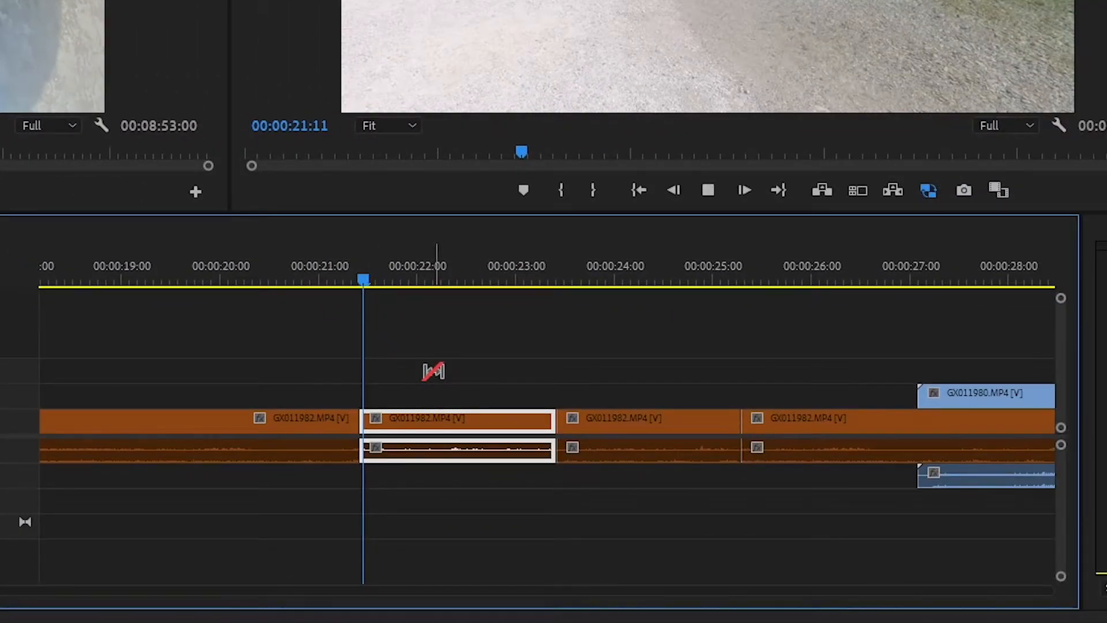
{"action": "key", "text": "space"}
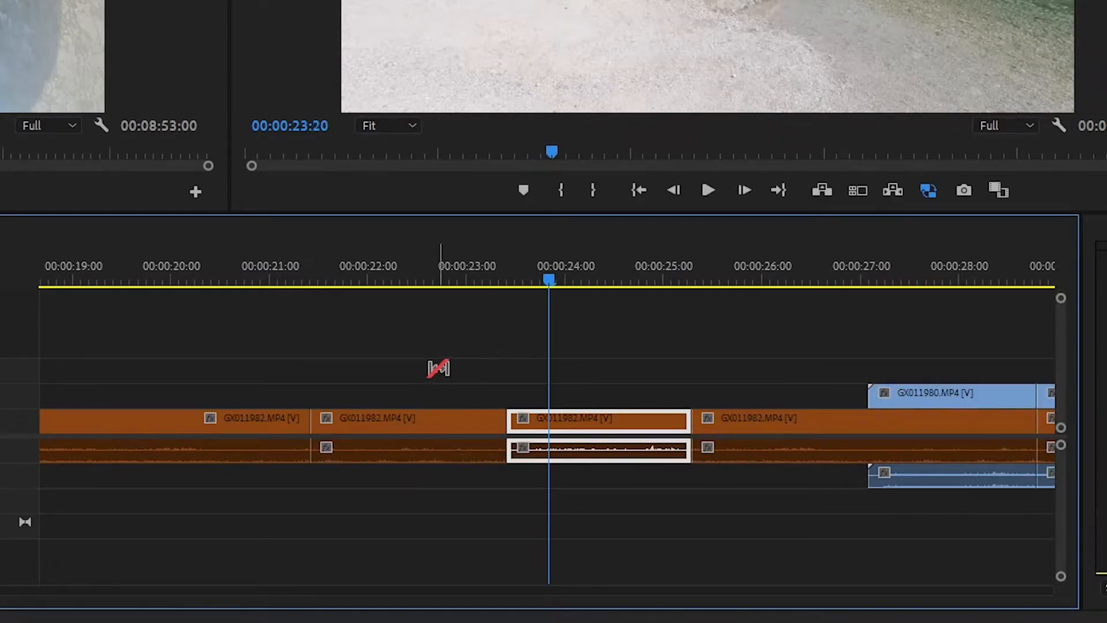
{"action": "left_click", "coordinate": [479, 283]}
{"action": "left_click", "coordinate": [326, 283]}
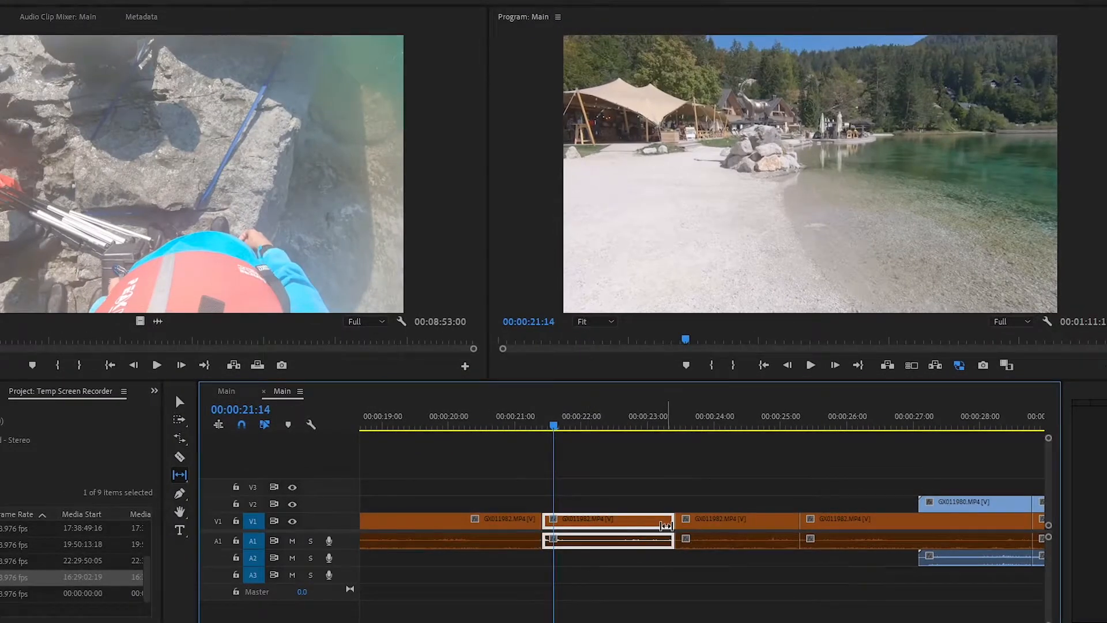
{"action": "left_click_drag", "start_coordinate": [666, 526], "coordinate": [424, 518]}
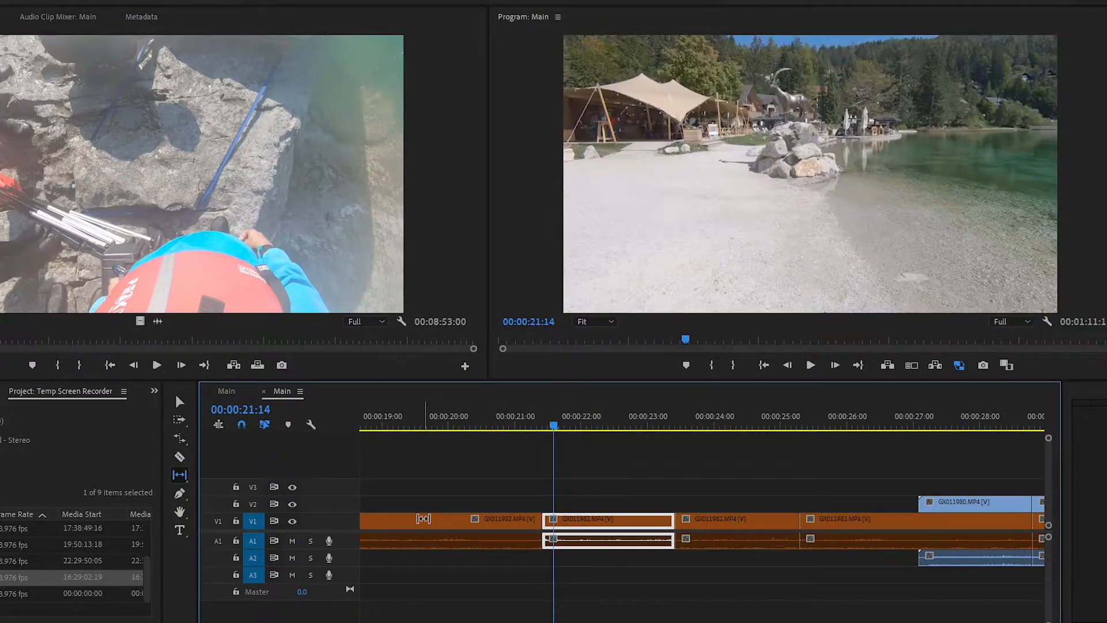
{"action": "left_click_drag", "start_coordinate": [569, 521], "coordinate": [808, 527]}
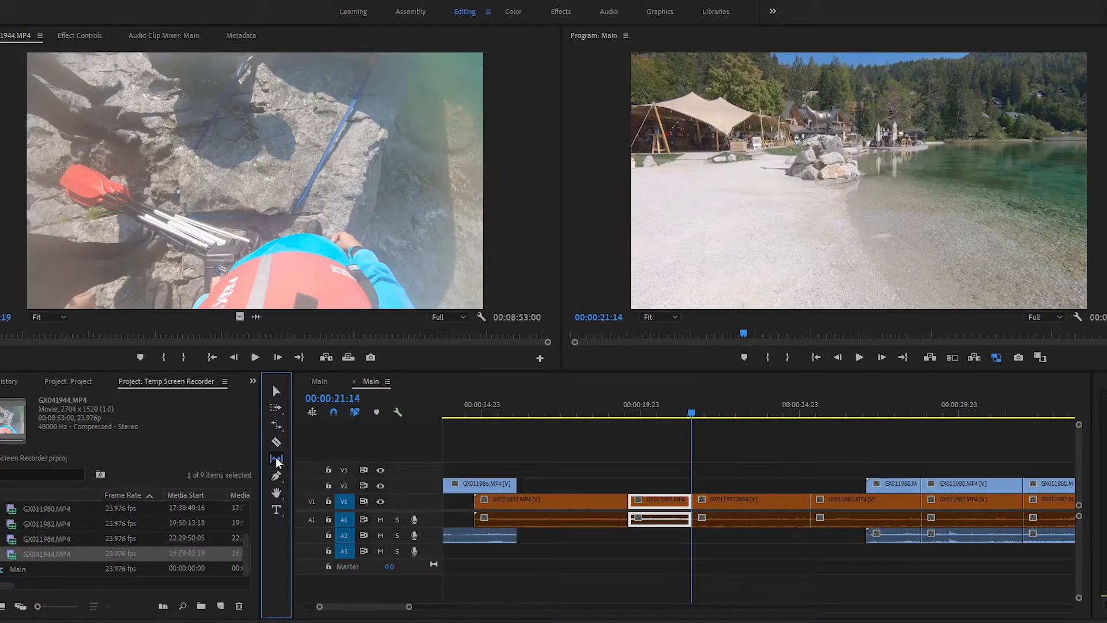
Switch to the Slide Tool and slide the short GX011982.MP4 clip on V1 earlier and back later between its neighbouring clips
{"action": "left_click", "coordinate": [278, 460]}
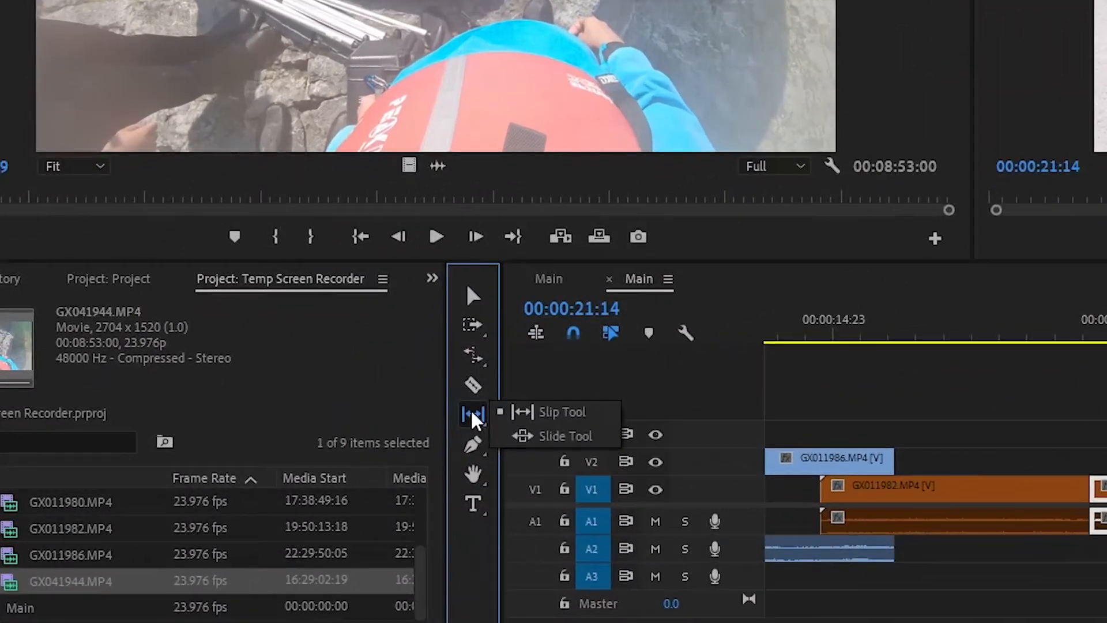
{"action": "key", "text": "u"}
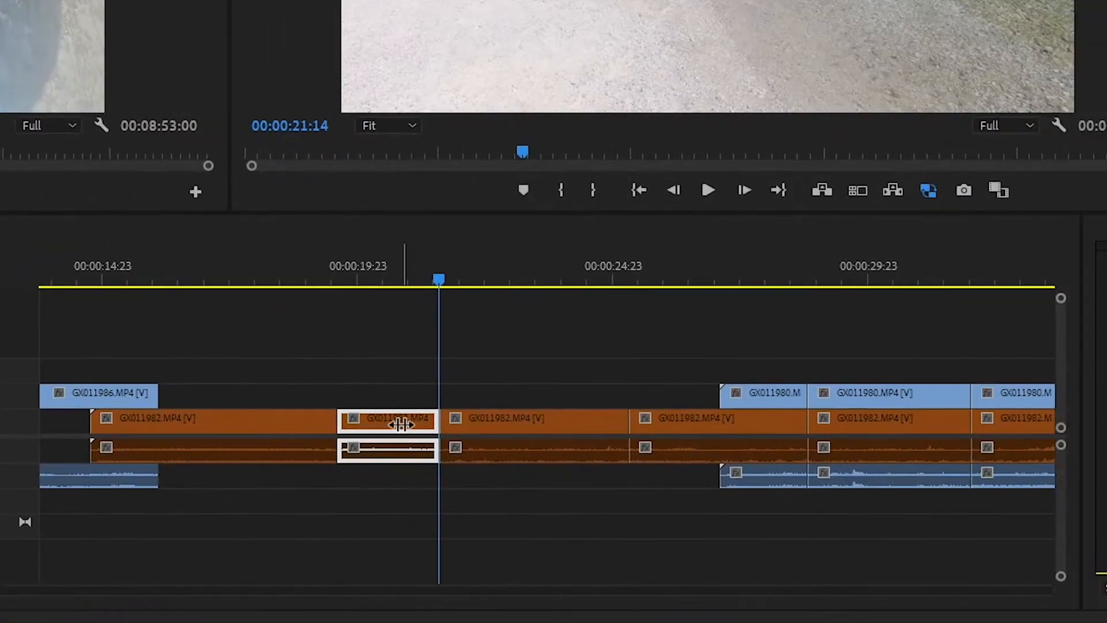
{"action": "left_click_drag", "start_coordinate": [398, 423], "coordinate": [275, 426]}
{"action": "left_click_drag", "start_coordinate": [354, 427], "coordinate": [457, 425]}
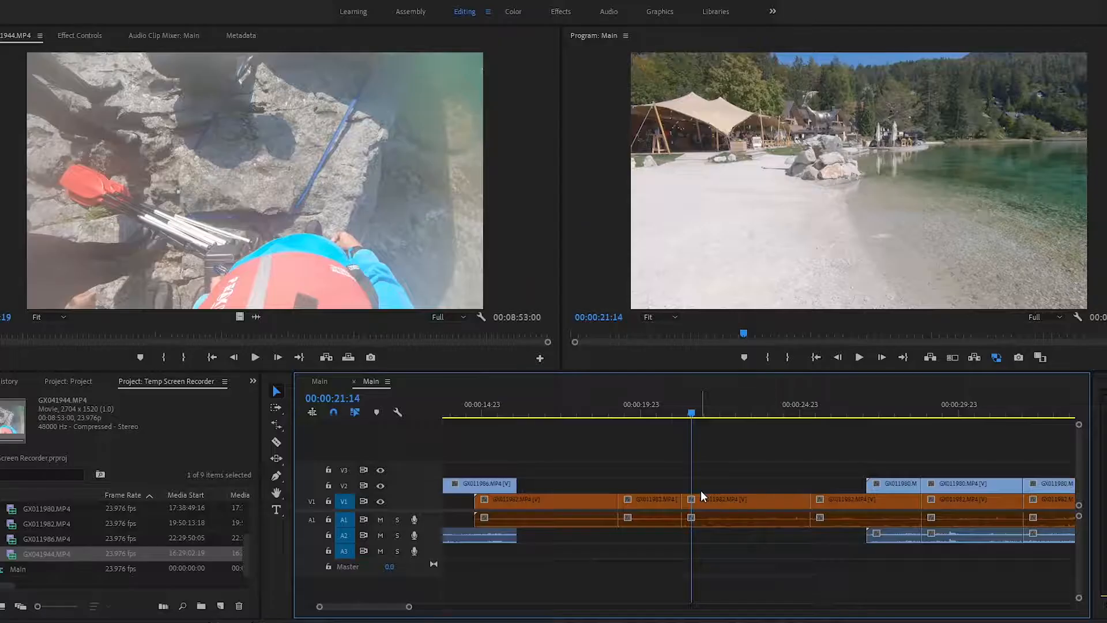
Draw a rectangle over the gravel beach in the program frame at 00:00:21:14 with the Rectangle Tool
{"action": "left_click", "coordinate": [283, 479]}
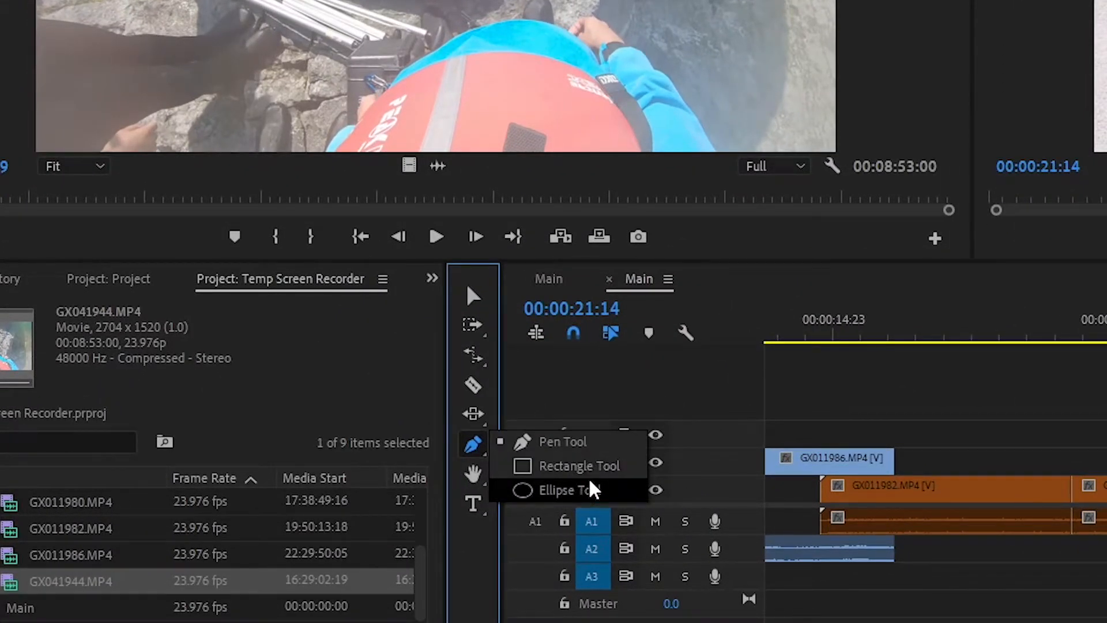
{"action": "left_click", "coordinate": [594, 491]}
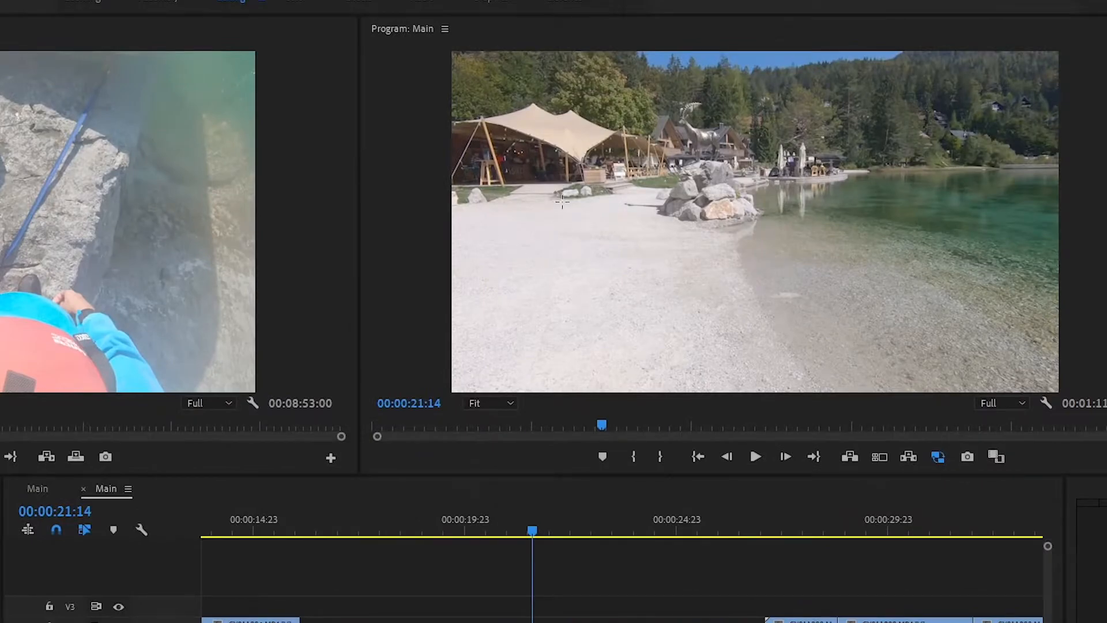
{"action": "left_click_drag", "start_coordinate": [552, 193], "coordinate": [743, 290]}
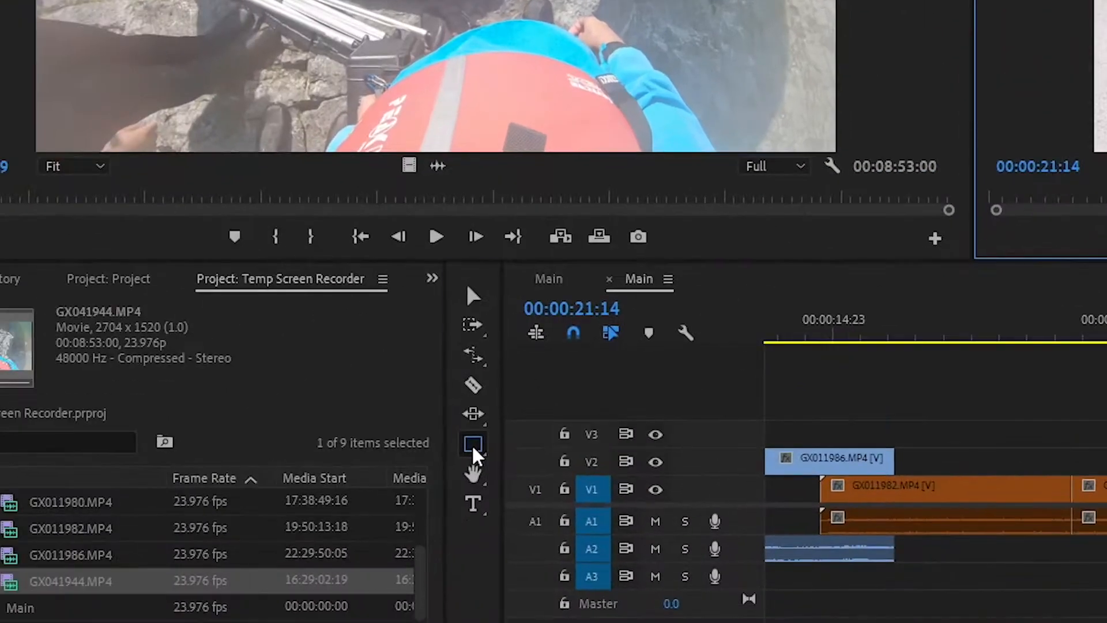
Add a circle over the lake in the program frame with the Ellipse Tool
{"action": "left_click", "coordinate": [474, 447]}
{"action": "left_click", "coordinate": [539, 489]}
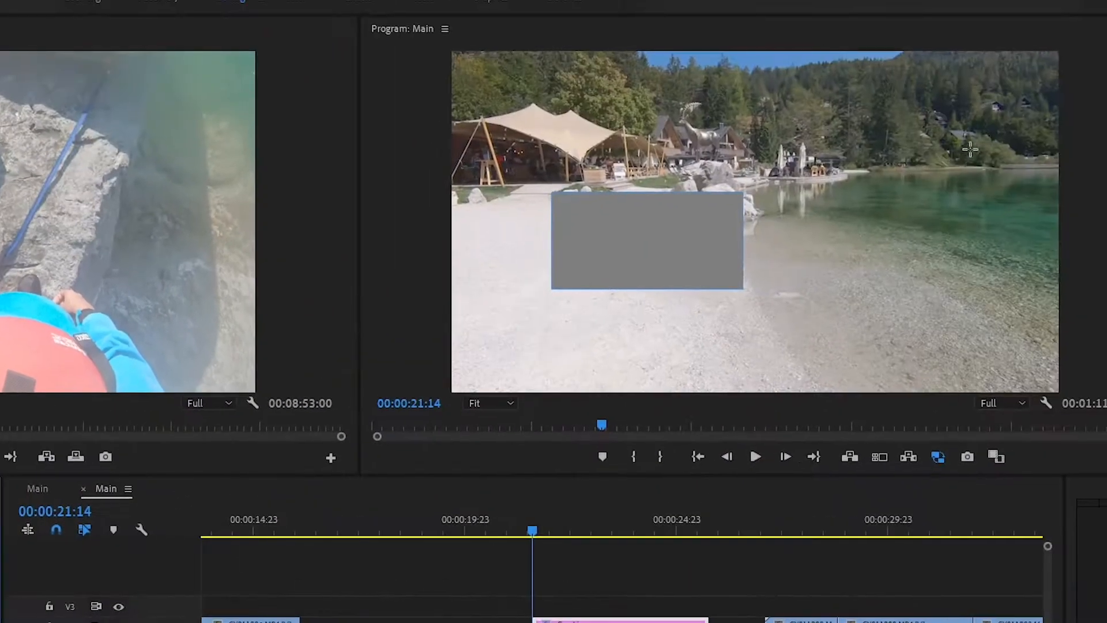
{"action": "mouse_move", "coordinate": [971, 149]}
{"action": "left_mouse_down"}
{"action": "mouse_move", "coordinate": [849, 249]}
{"action": "mouse_move", "coordinate": [846, 270]}
{"action": "left_mouse_up"}
Draw a freeform closed polygon between the rectangle and the circle, lower in the frame, with the Pen Tool
{"action": "left_click", "coordinate": [474, 447]}
{"action": "left_click", "coordinate": [533, 438]}
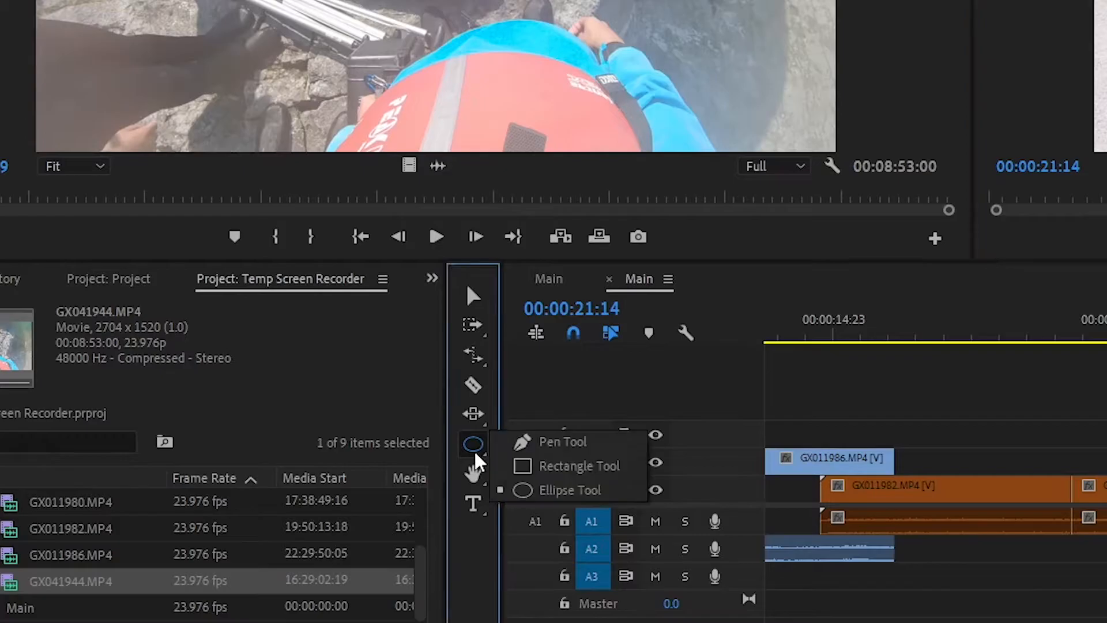
{"action": "left_click", "coordinate": [760, 349]}
{"action": "key", "text": "p"}
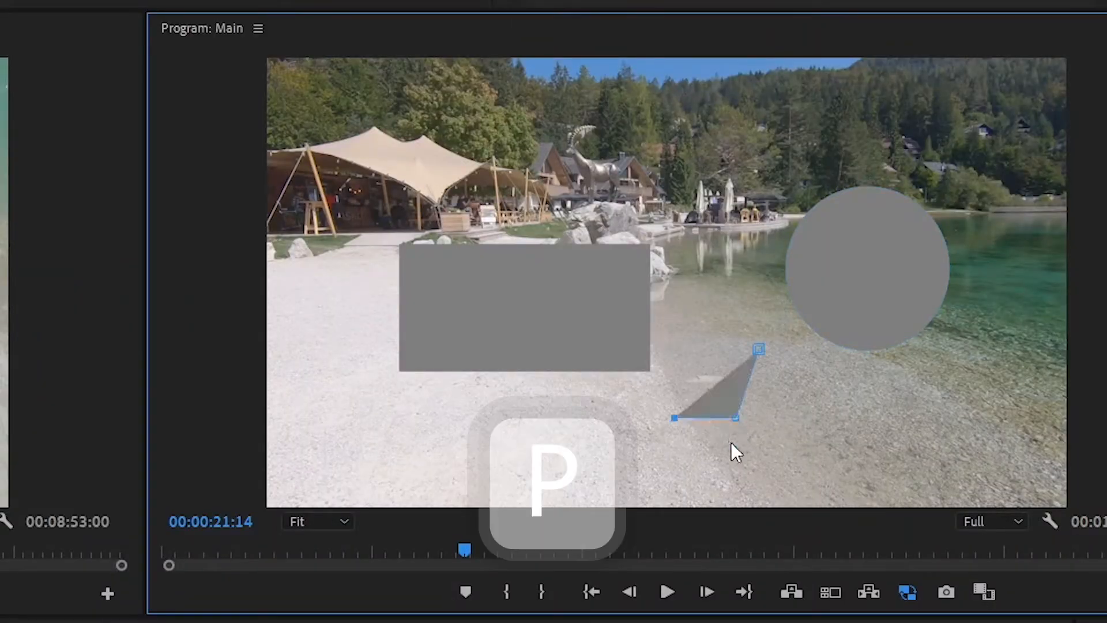
{"action": "left_click", "coordinate": [729, 442]}
{"action": "left_click", "coordinate": [822, 437]}
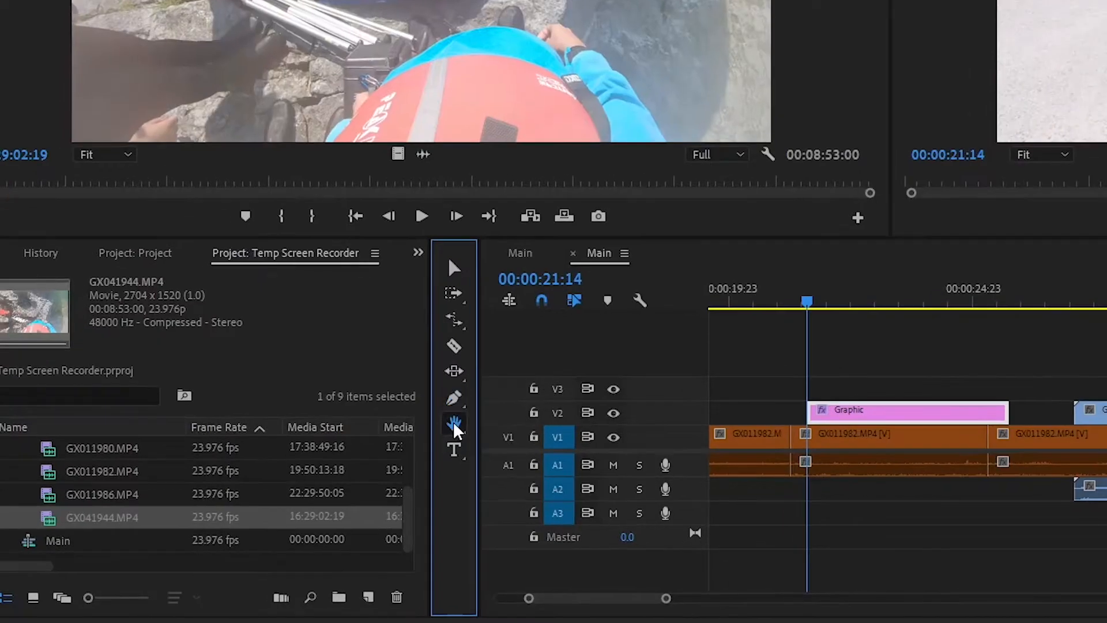
Activate the Hand Tool and pan the timeline to the later clips and back to the Graphic clip
{"action": "left_click", "coordinate": [454, 424]}
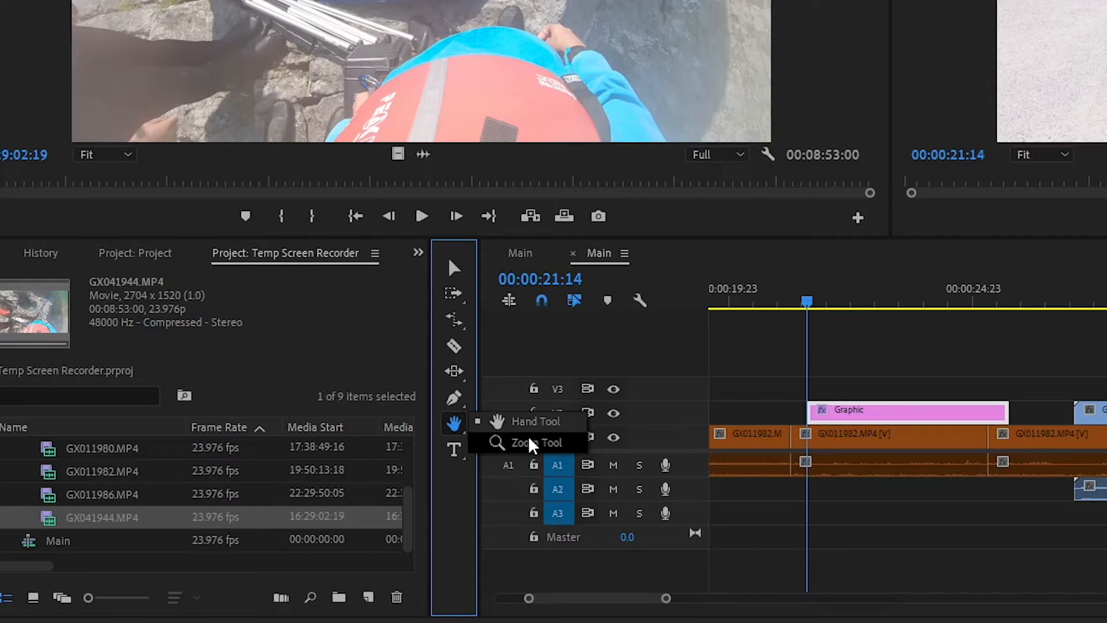
{"action": "left_click", "coordinate": [541, 425]}
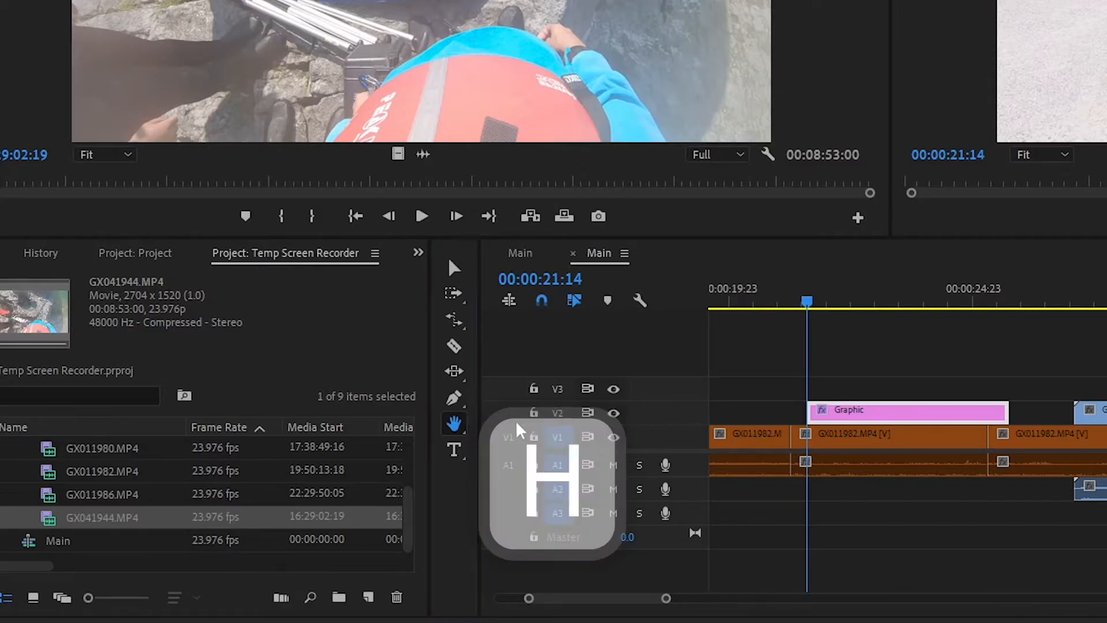
{"action": "left_click_drag", "start_coordinate": [638, 432], "coordinate": [217, 438]}
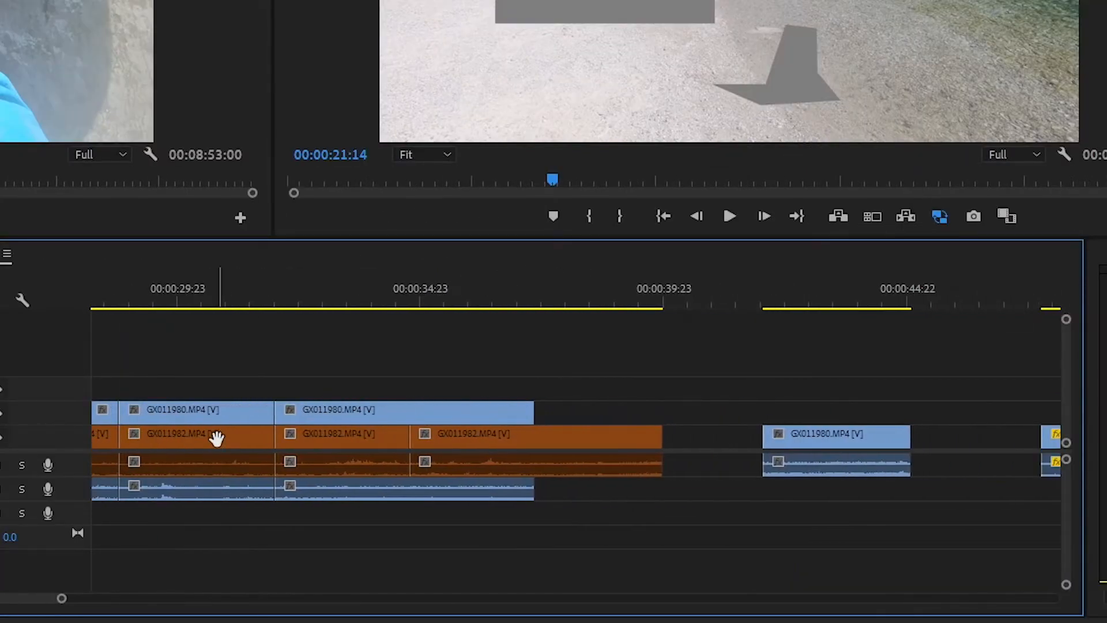
{"action": "left_click_drag", "start_coordinate": [804, 443], "coordinate": [218, 454]}
{"action": "mouse_move", "coordinate": [822, 446]}
{"action": "left_mouse_down"}
{"action": "mouse_move", "coordinate": [253, 454]}
{"action": "mouse_move", "coordinate": [826, 436]}
{"action": "left_mouse_up"}
{"action": "left_click_drag", "start_coordinate": [259, 434], "coordinate": [808, 440]}
{"action": "left_click_drag", "start_coordinate": [228, 445], "coordinate": [653, 441]}
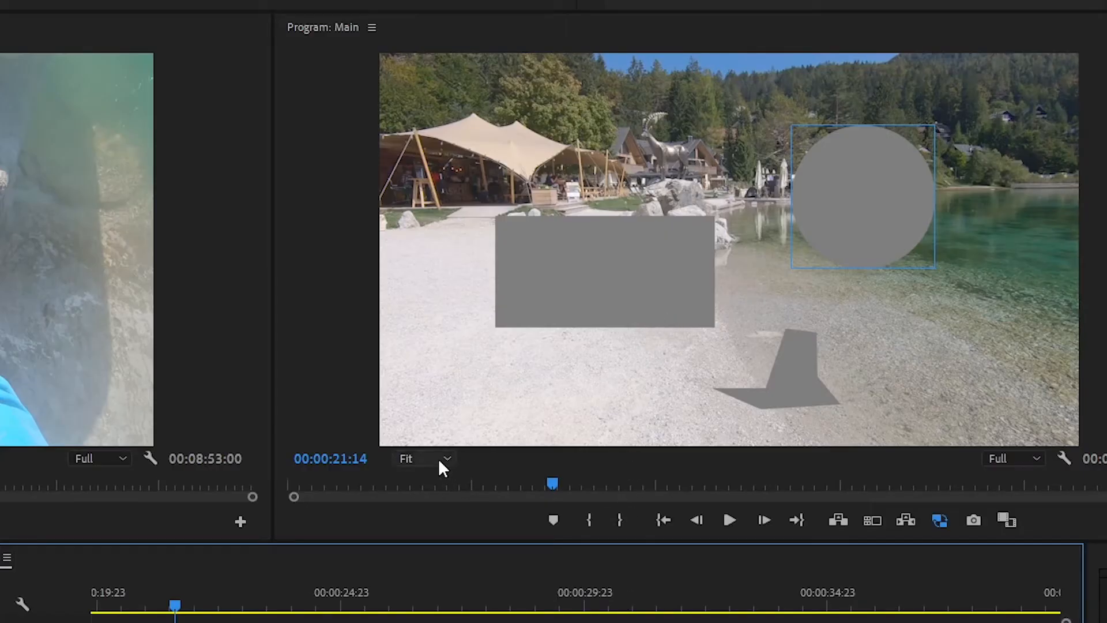
Magnify the program monitor to 50% and 75%, and pan around the enlarged frame with the Hand Tool
{"action": "left_click", "coordinate": [443, 468]}
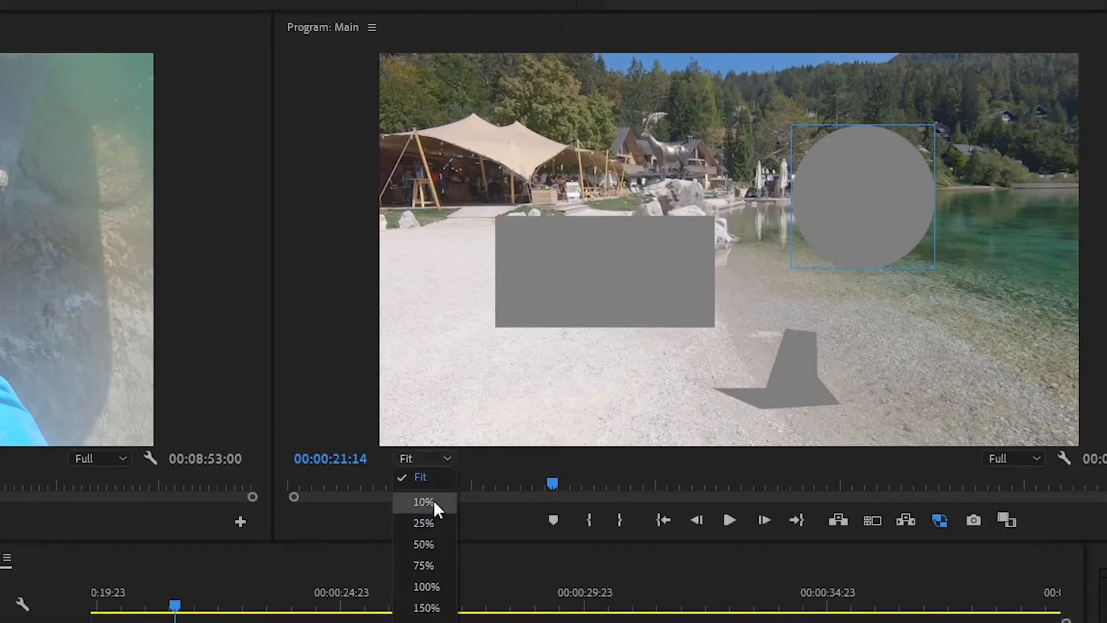
{"action": "left_click", "coordinate": [432, 542]}
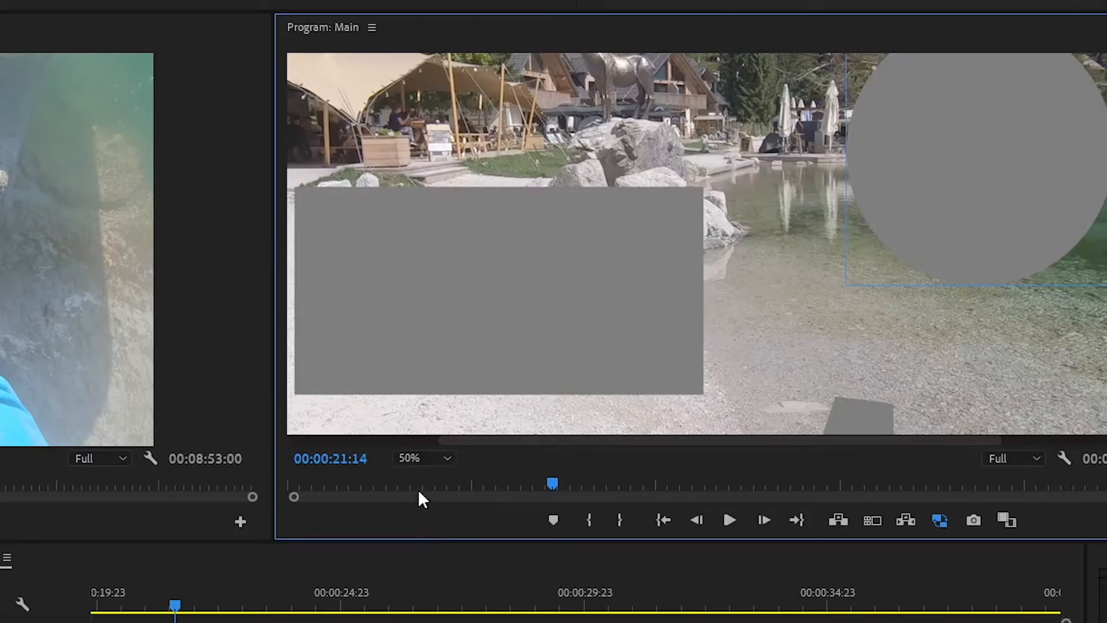
{"action": "left_click_drag", "start_coordinate": [764, 243], "coordinate": [637, 304]}
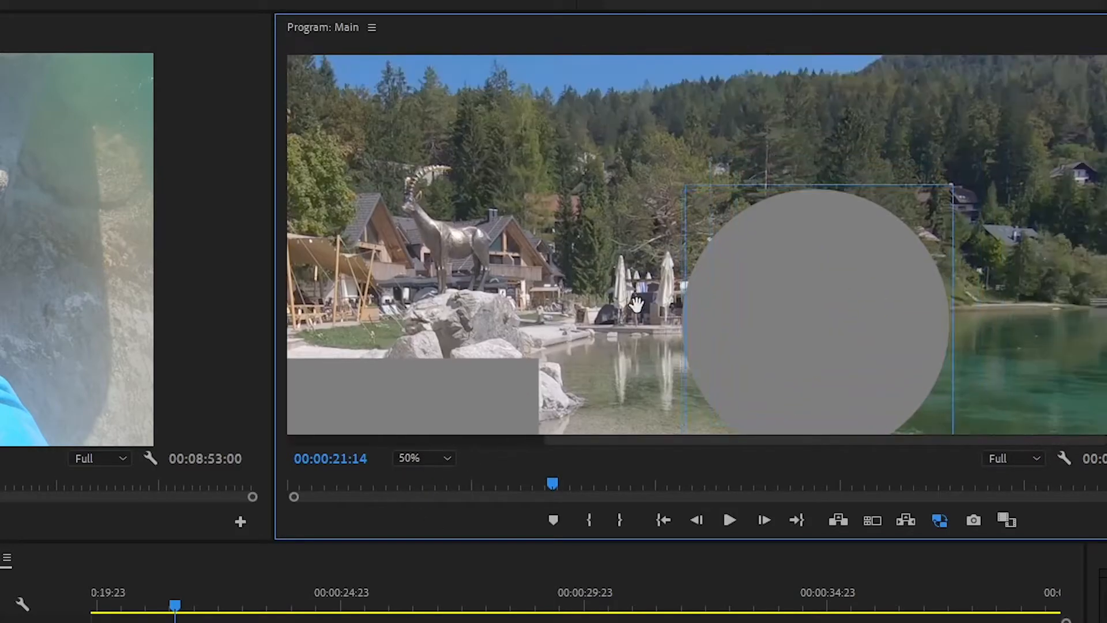
{"action": "left_click_drag", "start_coordinate": [560, 236], "coordinate": [466, 234]}
{"action": "left_click_drag", "start_coordinate": [597, 177], "coordinate": [763, 57]}
{"action": "left_click_drag", "start_coordinate": [546, 243], "coordinate": [698, 147]}
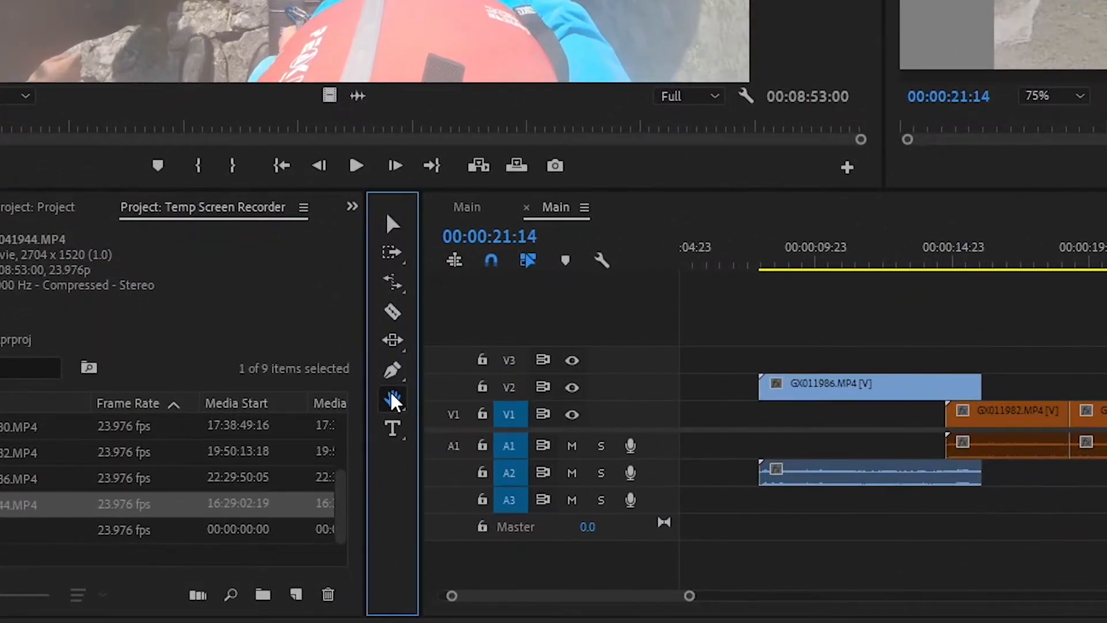
Activate the Zoom Tool, zoom in on the timeline near 26 seconds, and zoom out to show the whole sequence
{"action": "key", "text": "z"}
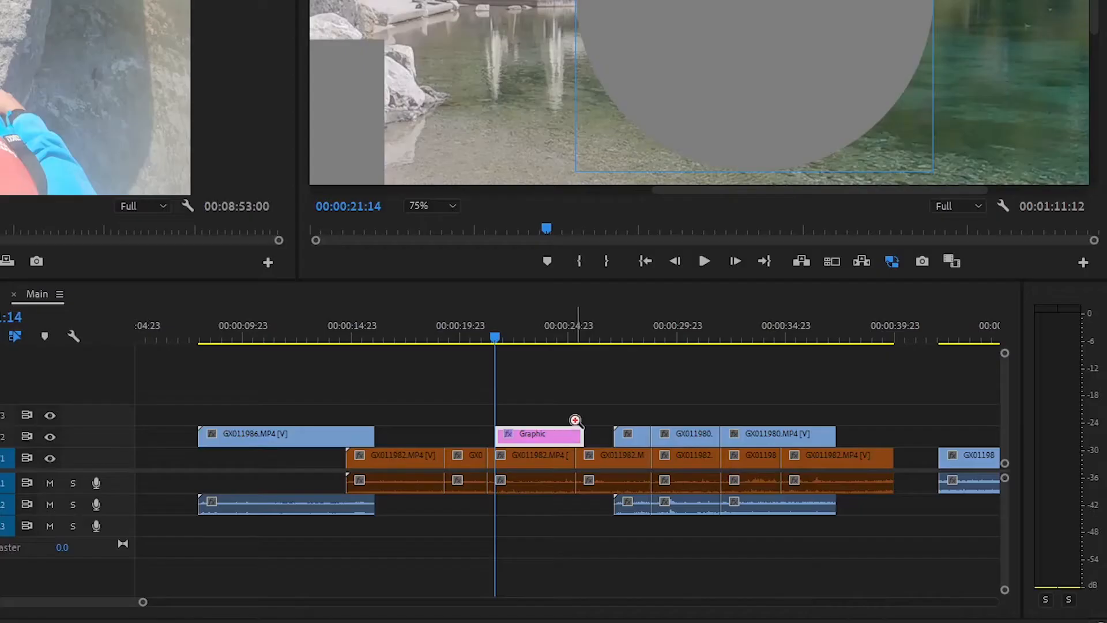
{"action": "left_click", "coordinate": [577, 420]}
{"action": "left_click", "coordinate": [588, 419]}
{"action": "left_click", "coordinate": [590, 419]}
{"action": "left_click", "coordinate": [593, 420], "text": "alt"}
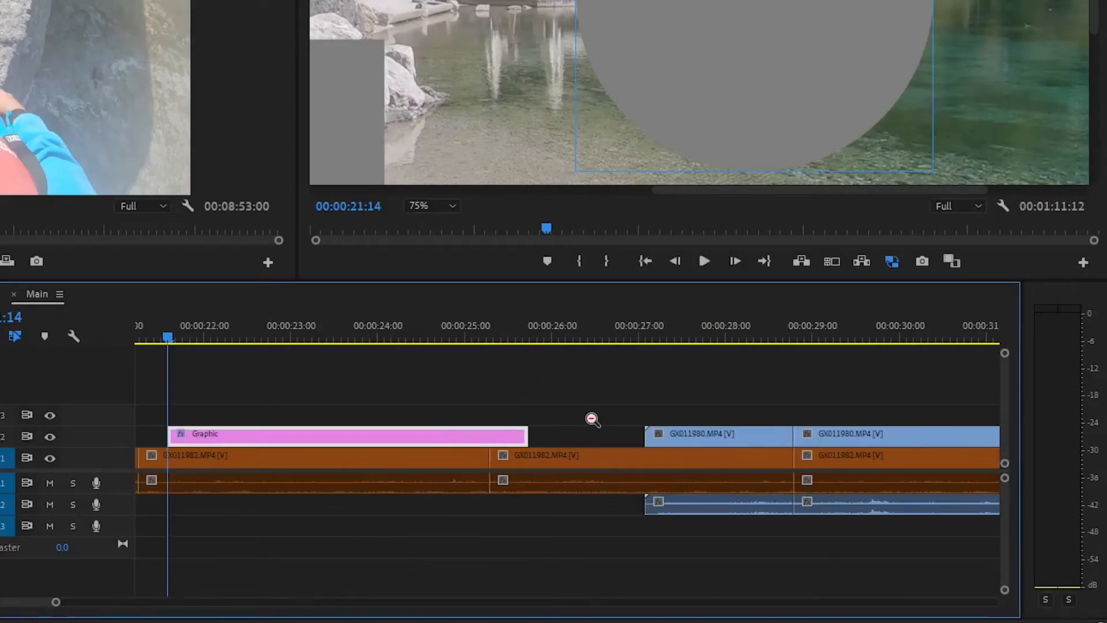
{"action": "left_click", "coordinate": [653, 411], "text": "alt"}
{"action": "left_click", "coordinate": [691, 411], "text": "alt"}
{"action": "left_click", "coordinate": [678, 413], "text": "alt"}
{"action": "left_click", "coordinate": [602, 424], "text": "alt"}
{"action": "left_click", "coordinate": [594, 424], "text": "alt"}
{"action": "left_click", "coordinate": [588, 425], "text": "alt"}
Zoom the timeline back in around the Graphic clip and its neighbouring clips with the Zoom Tool
{"action": "left_click", "coordinate": [168, 446]}
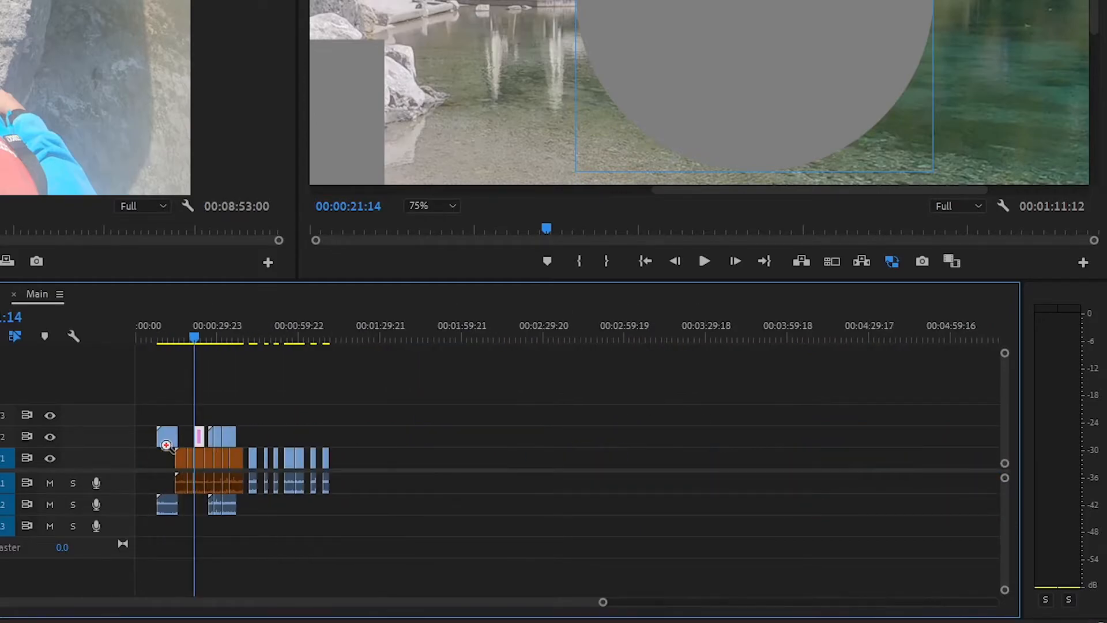
{"action": "left_click", "coordinate": [196, 447]}
{"action": "left_click", "coordinate": [250, 446]}
{"action": "left_click", "coordinate": [438, 443]}
{"action": "left_click", "coordinate": [496, 449]}
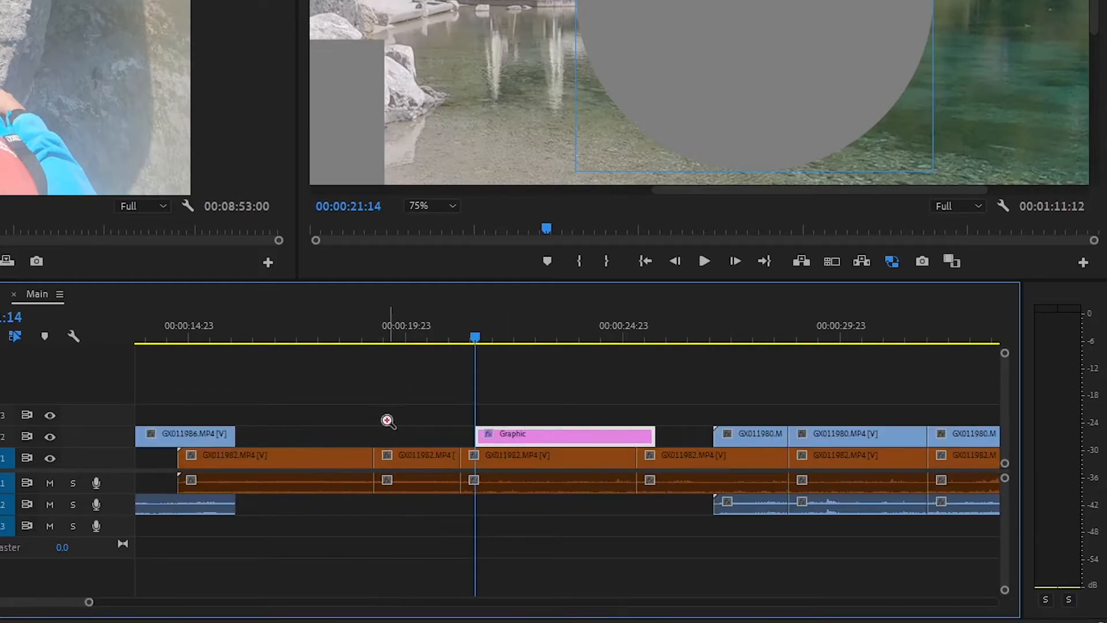
{"action": "scroll", "coordinate": [411, 437], "scroll_direction": "down", "scroll_amount": 2}
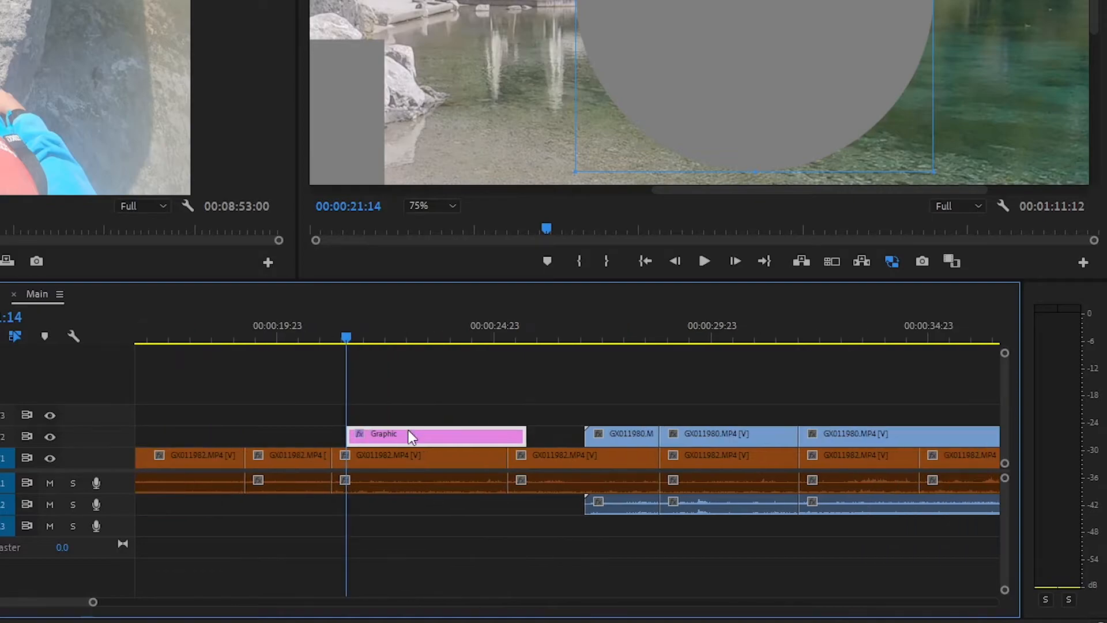
Zoom the timeline out from the Graphic clip to show the whole sequence, and zoom back in
{"action": "scroll", "coordinate": [411, 437], "scroll_direction": "down", "scroll_amount": 2}
{"action": "scroll", "coordinate": [407, 437], "scroll_direction": "down", "scroll_amount": 6}
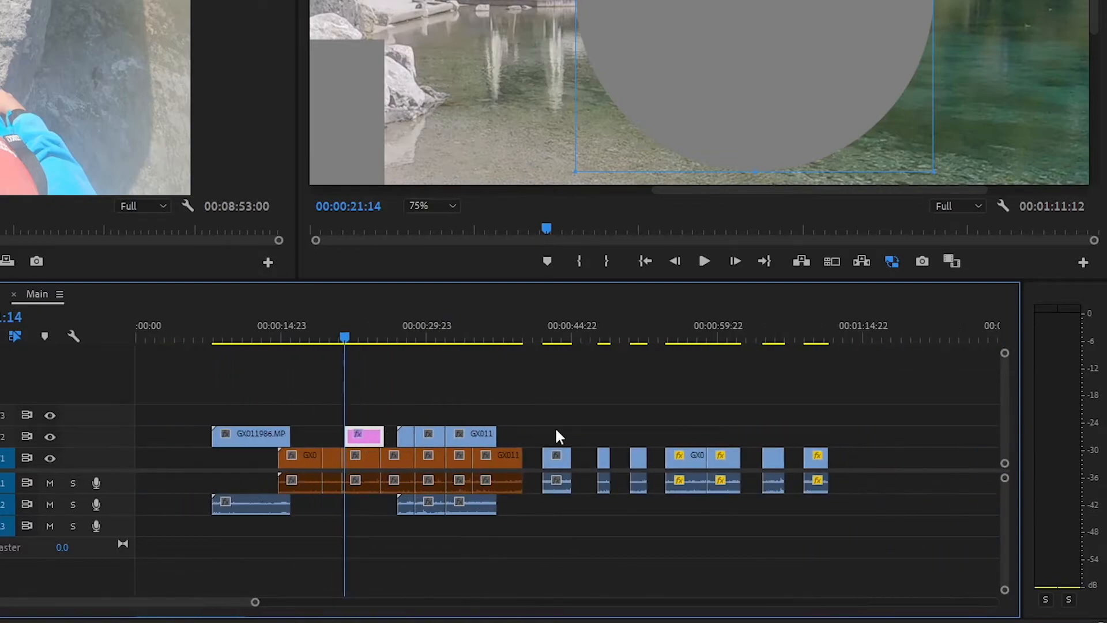
{"action": "scroll", "coordinate": [478, 435], "scroll_direction": "up", "scroll_amount": 5}
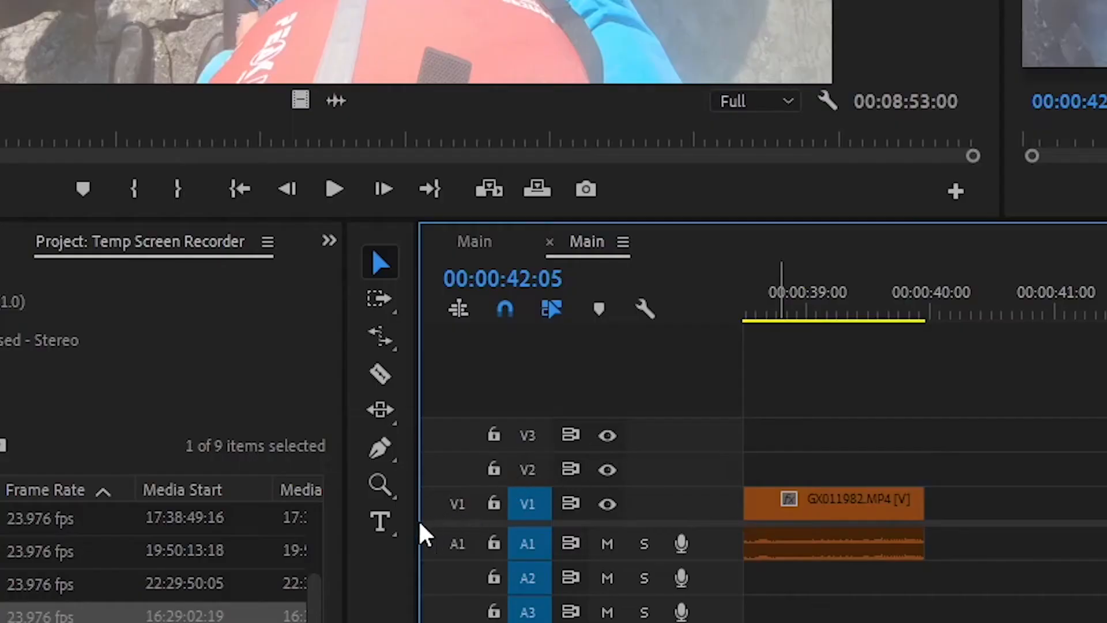
Activate the Type Tool and add the horizontal text "Random Text" to the frame at 00:00:42:05
{"action": "left_click", "coordinate": [386, 532]}
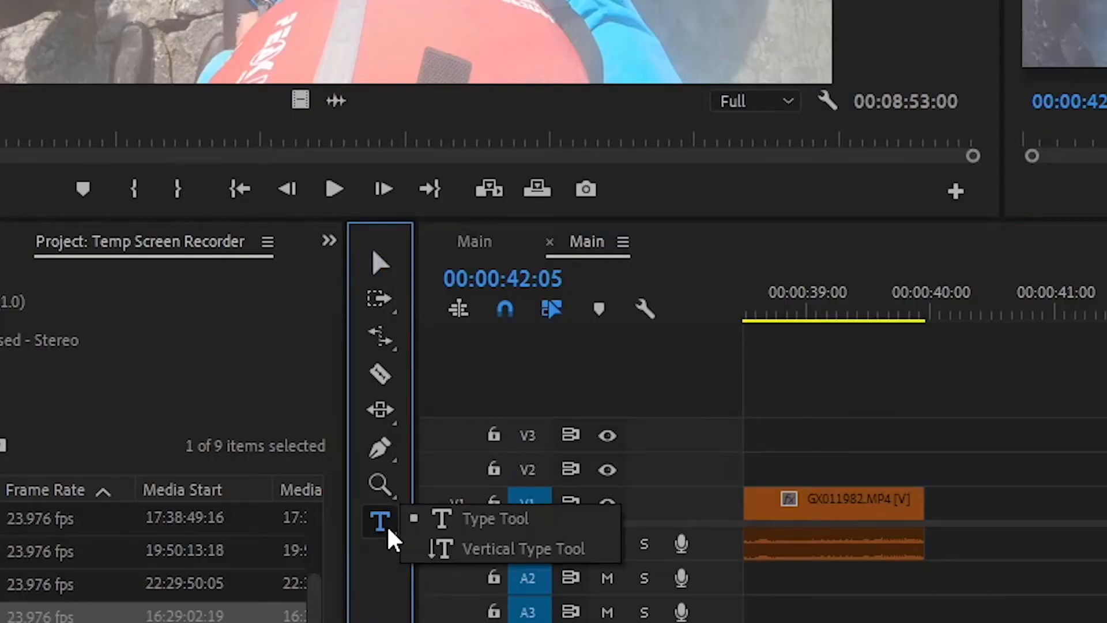
{"action": "left_click", "coordinate": [503, 521]}
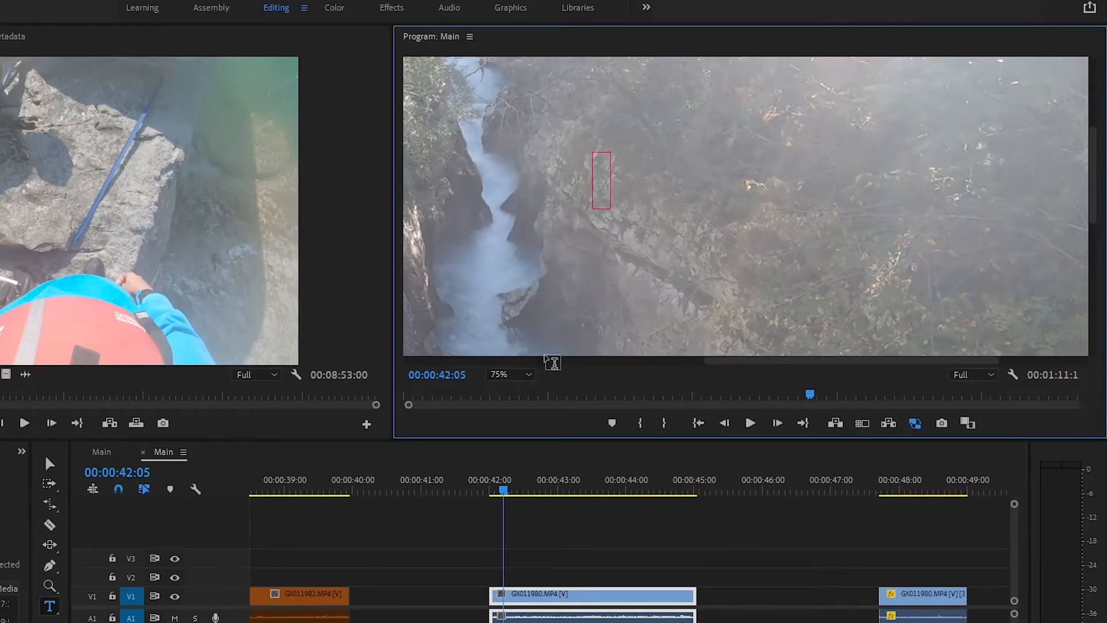
{"action": "key", "text": "Caps_Lock"}
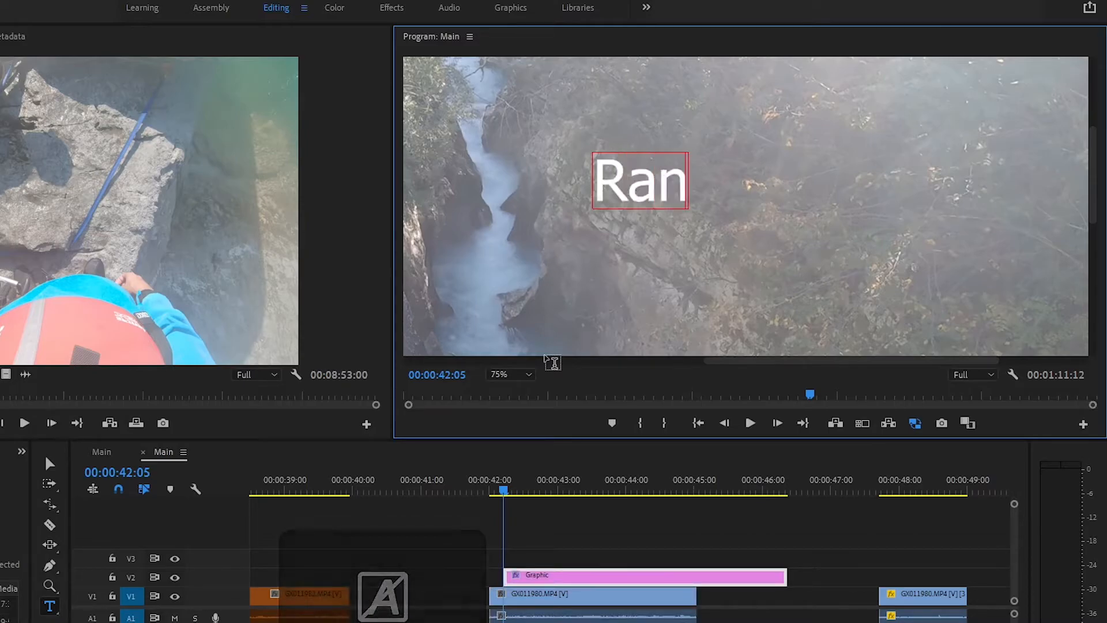
{"action": "key", "text": "Caps_Lock"}
{"action": "type", "text": "Text"}
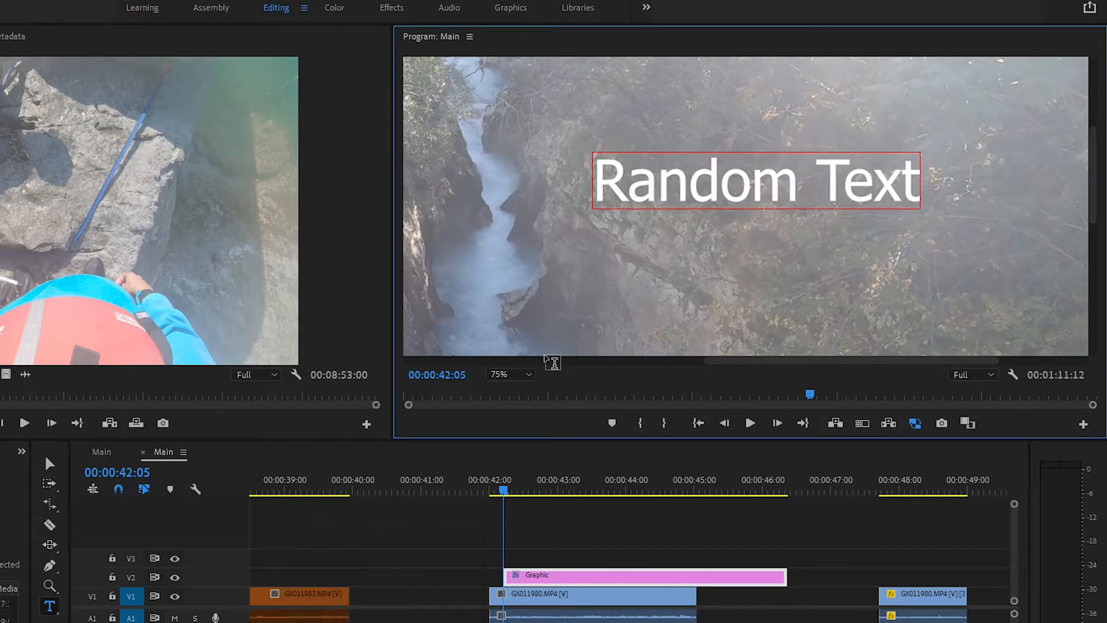
Switch to the Vertical Type Tool and add the vertical text "Rando" over the waterfall in the program monitor
{"action": "left_click", "coordinate": [49, 606]}
{"action": "left_click", "coordinate": [106, 617]}
{"action": "left_click", "coordinate": [477, 113]}
{"action": "type", "text": "Rando"}
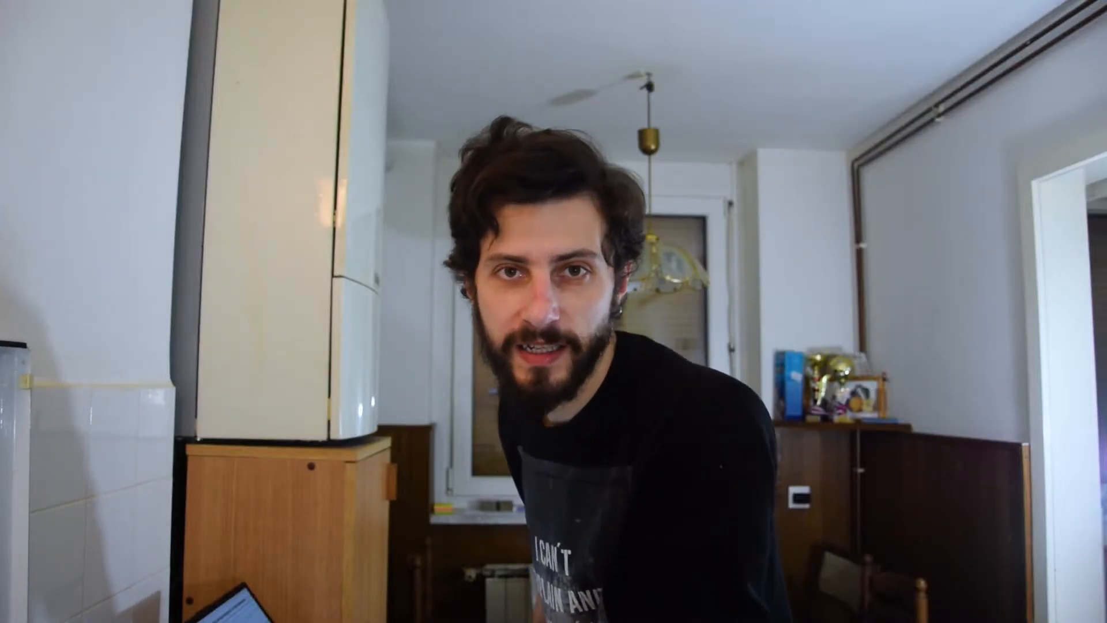